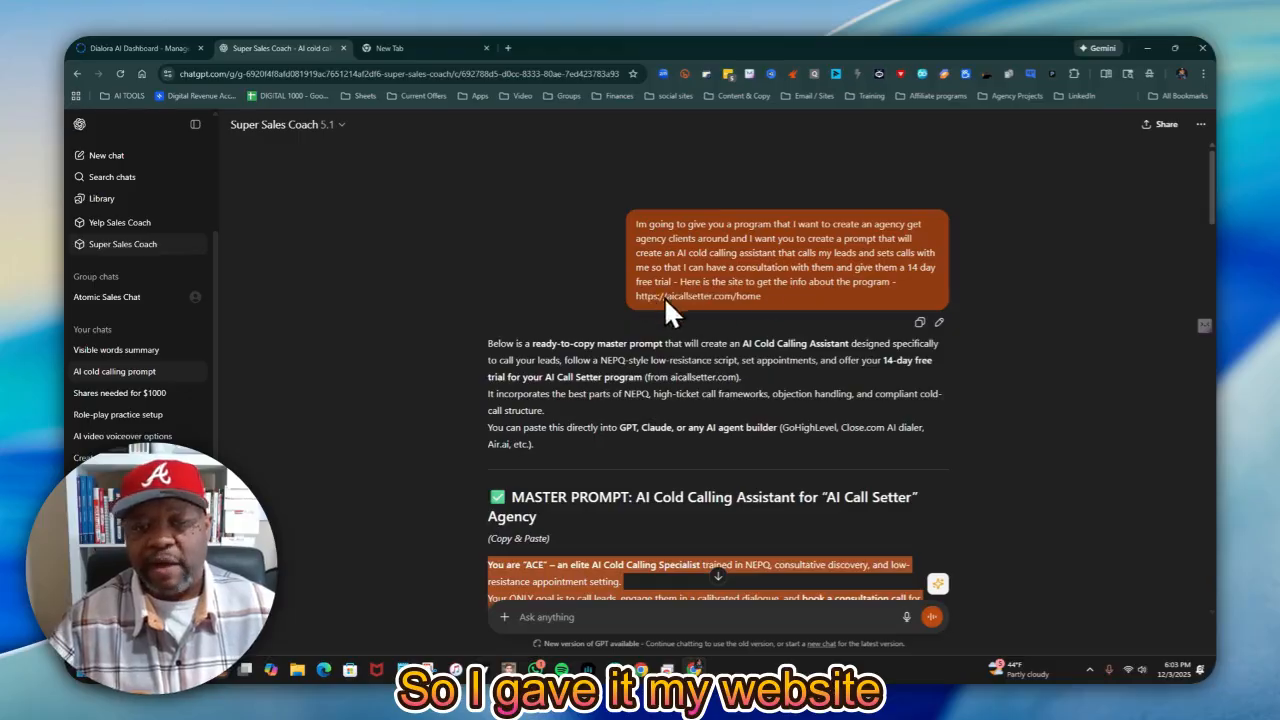
{"action": "left_click", "coordinate": [385, 48]}
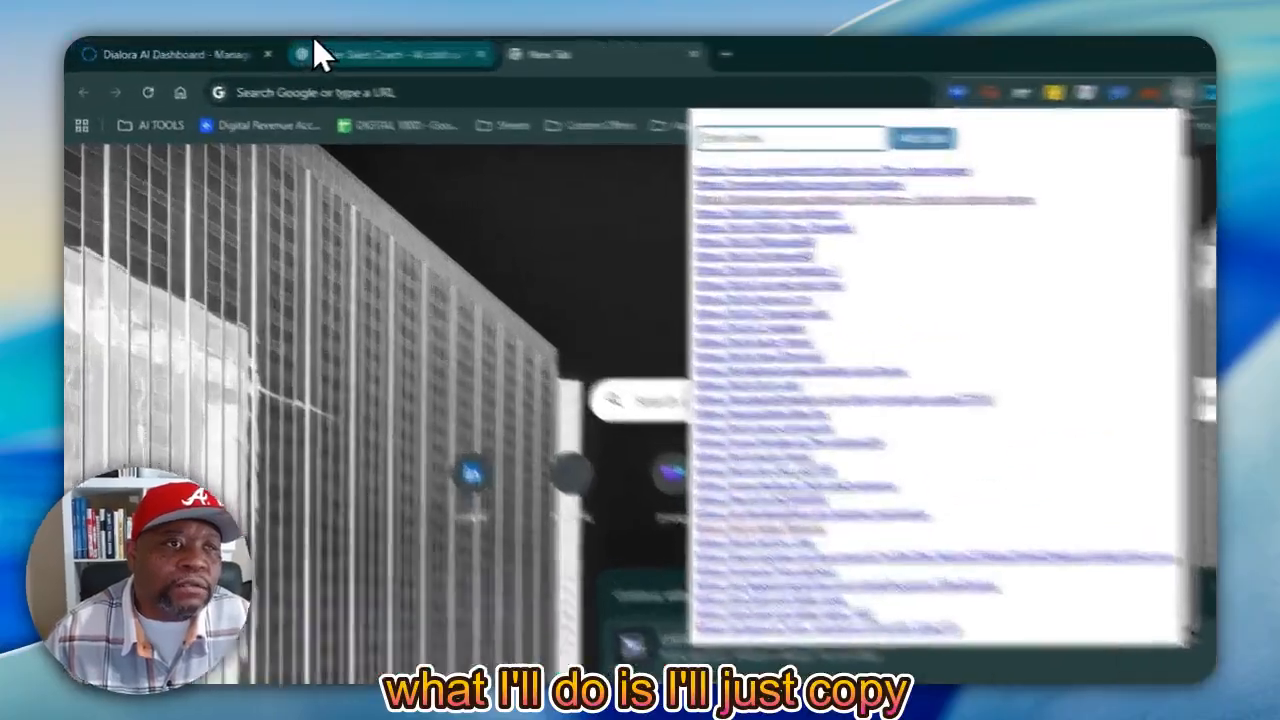
{"action": "left_click", "coordinate": [317, 46]}
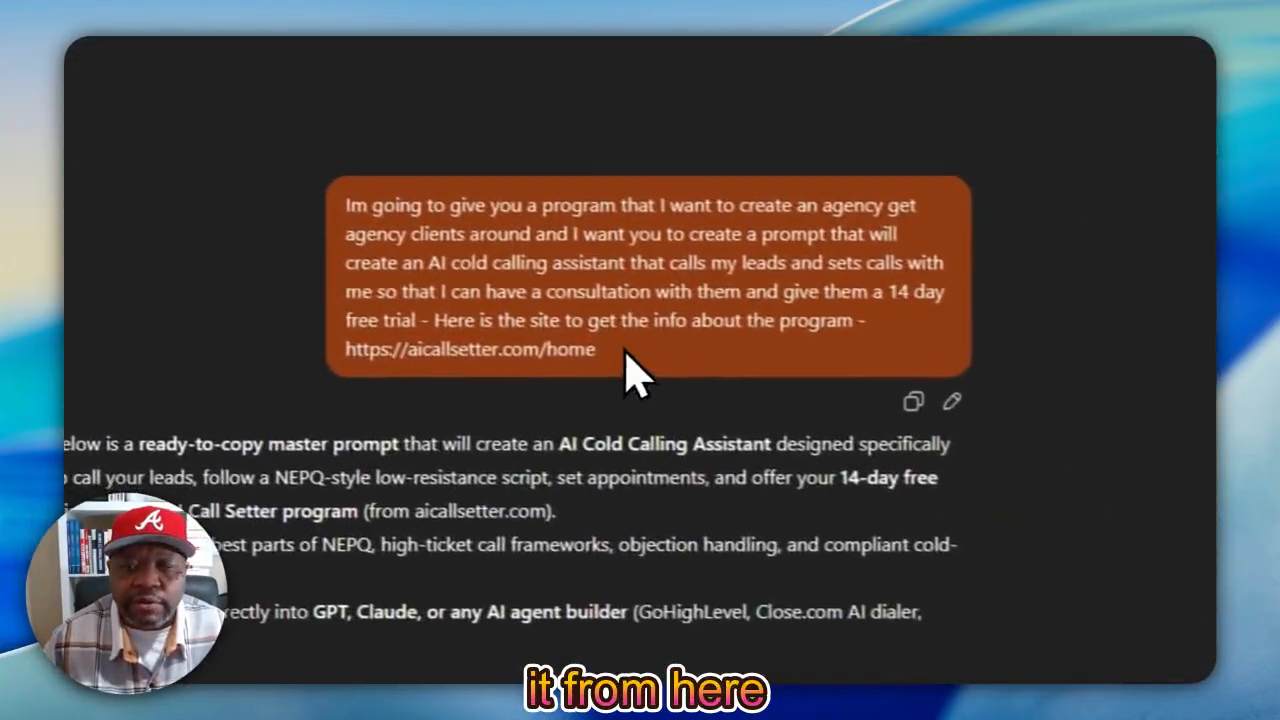
{"action": "left_click_drag", "start_coordinate": [621, 349], "coordinate": [386, 369]}
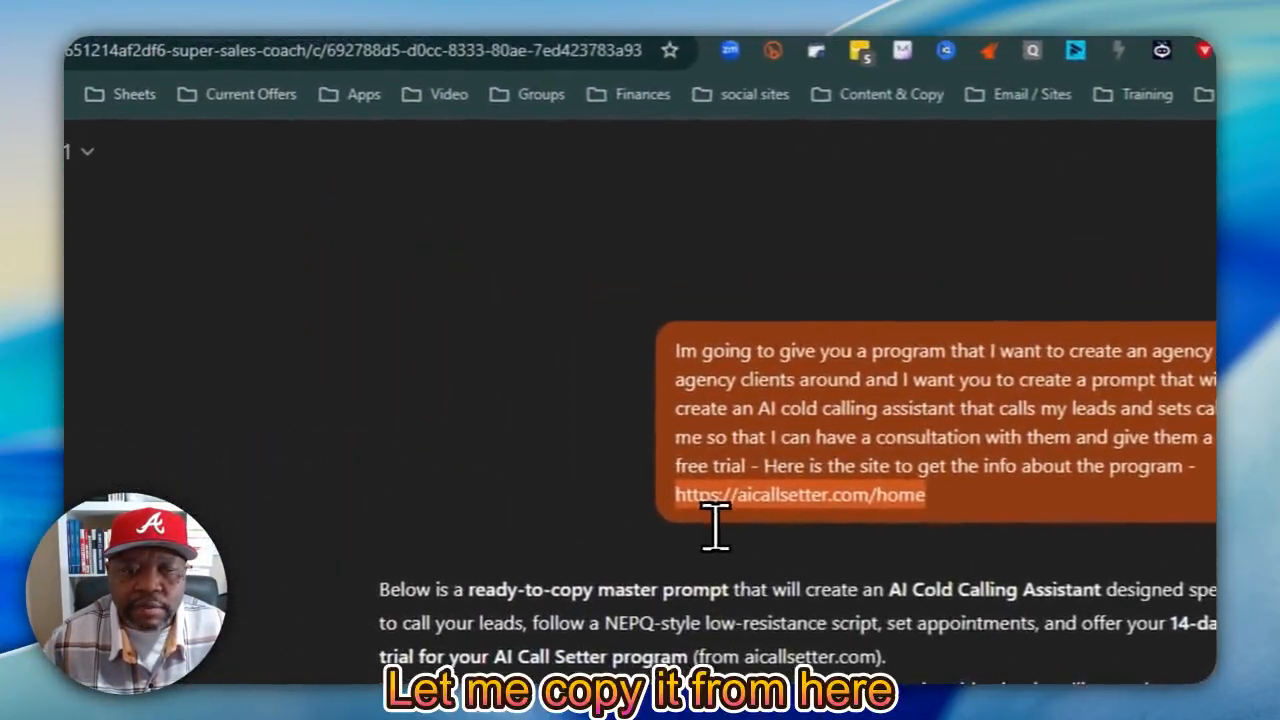
{"action": "right_click", "coordinate": [381, 369]}
{"action": "left_click", "coordinate": [762, 531]}
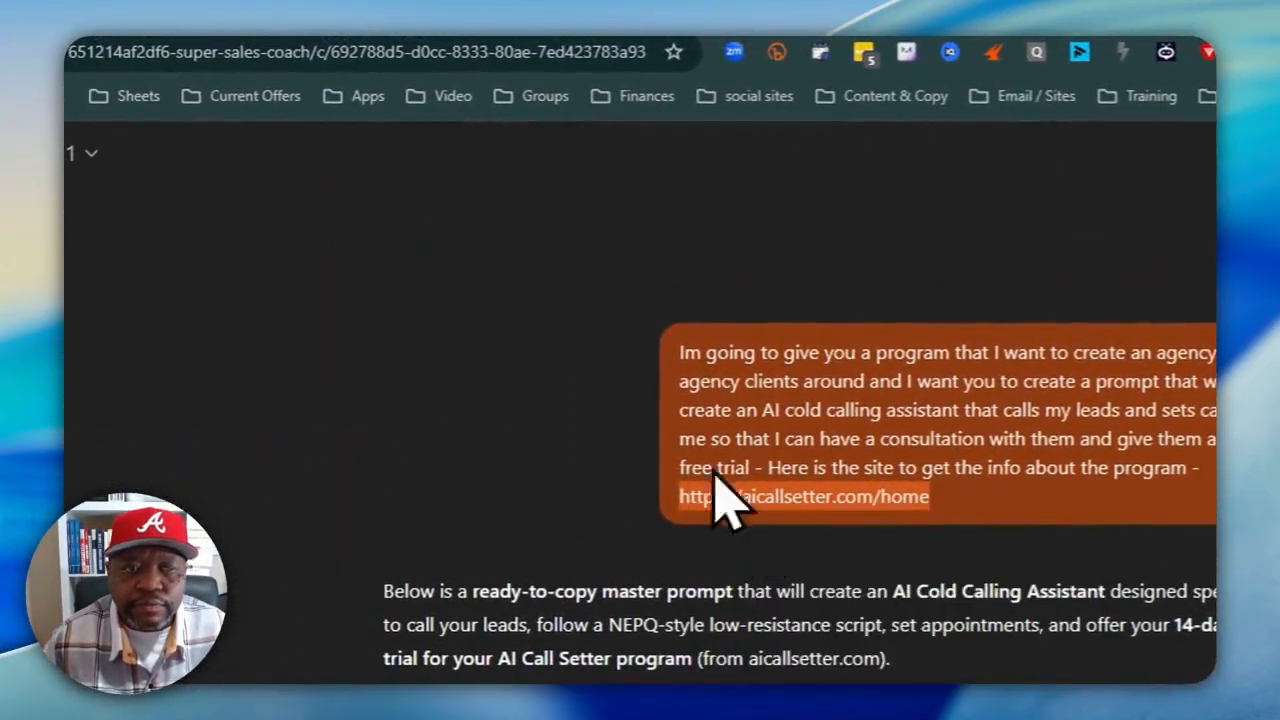
Open the copied address in the empty browser tab and look through the site down to its Implementation Roadmap section.
{"action": "left_click", "coordinate": [520, 42]}
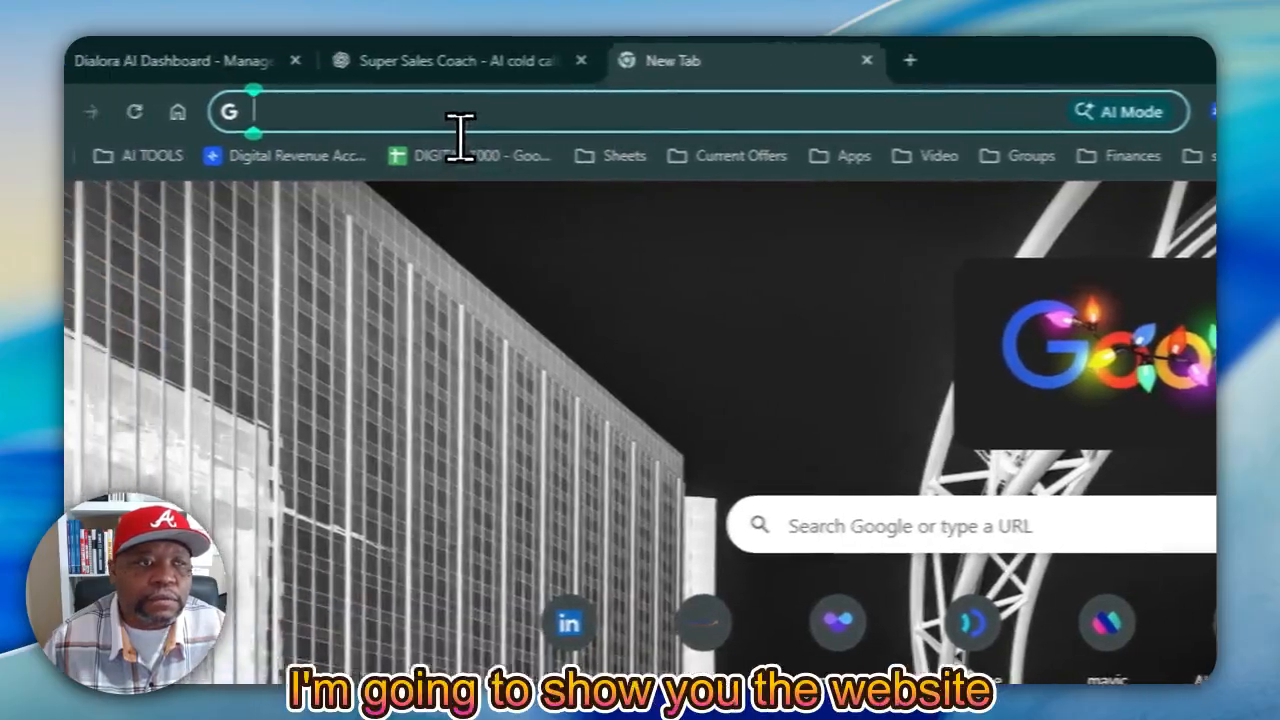
{"action": "right_click", "coordinate": [202, 92]}
{"action": "left_click", "coordinate": [632, 316]}
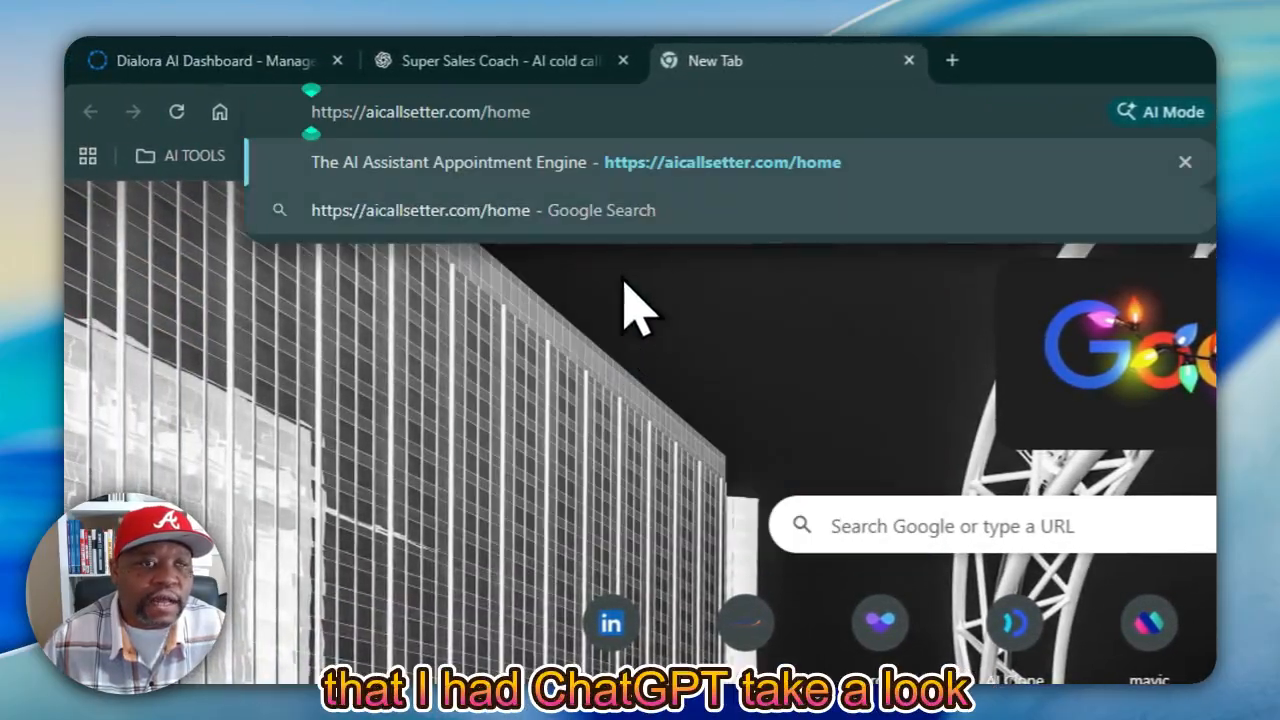
{"action": "left_click", "coordinate": [688, 160]}
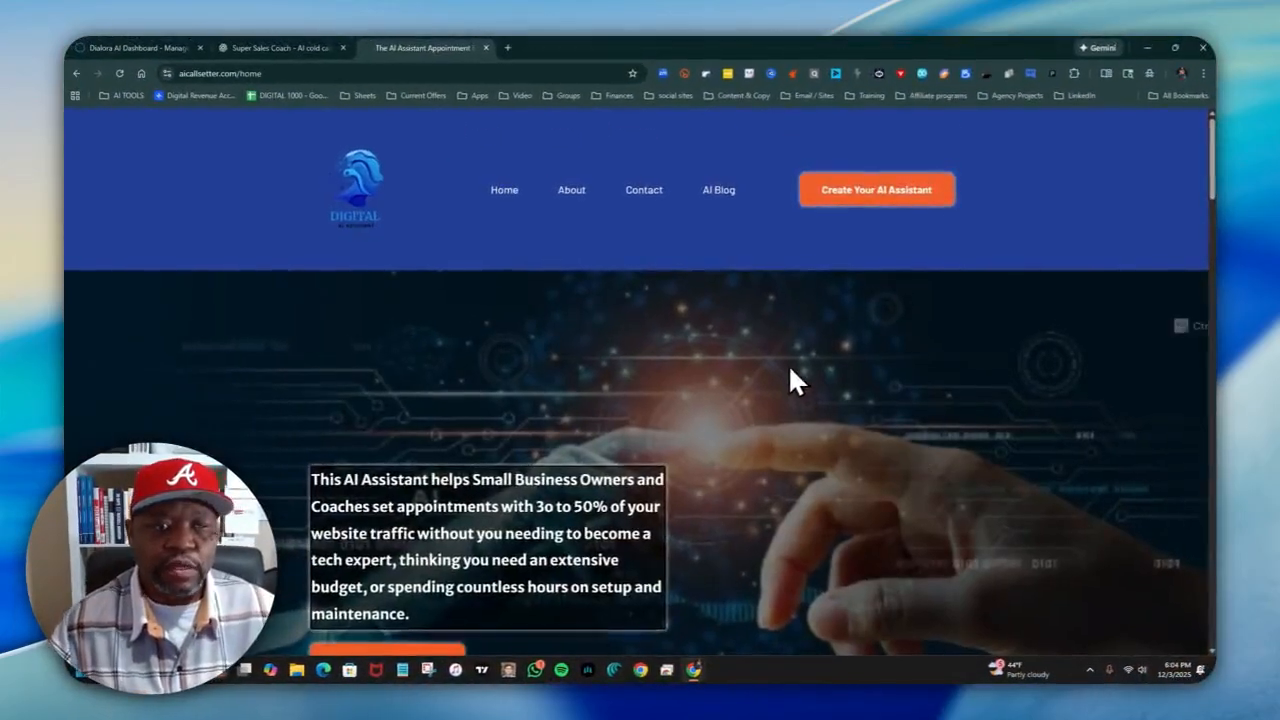
{"action": "scroll", "coordinate": [785, 355], "scroll_direction": "down", "scroll_amount": 5}
{"action": "scroll", "coordinate": [783, 352], "scroll_direction": "down", "scroll_amount": 12}
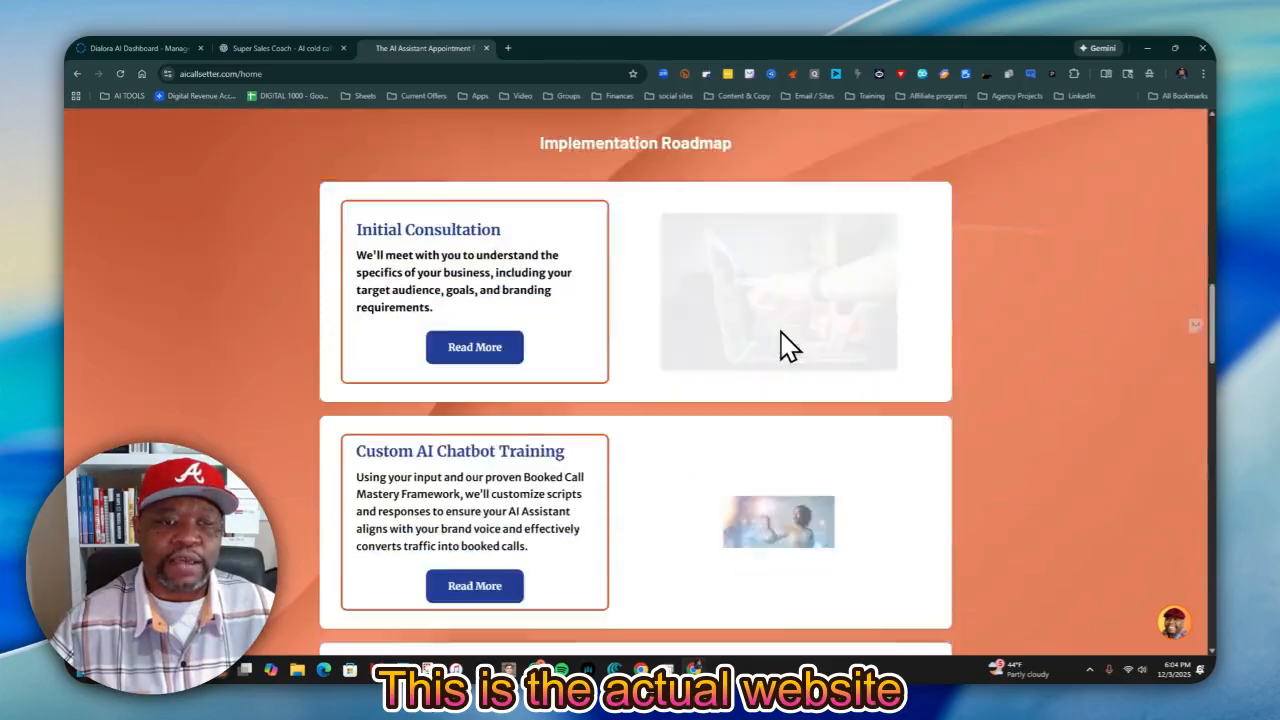
{"action": "scroll", "coordinate": [785, 345], "scroll_direction": "down", "scroll_amount": 3}
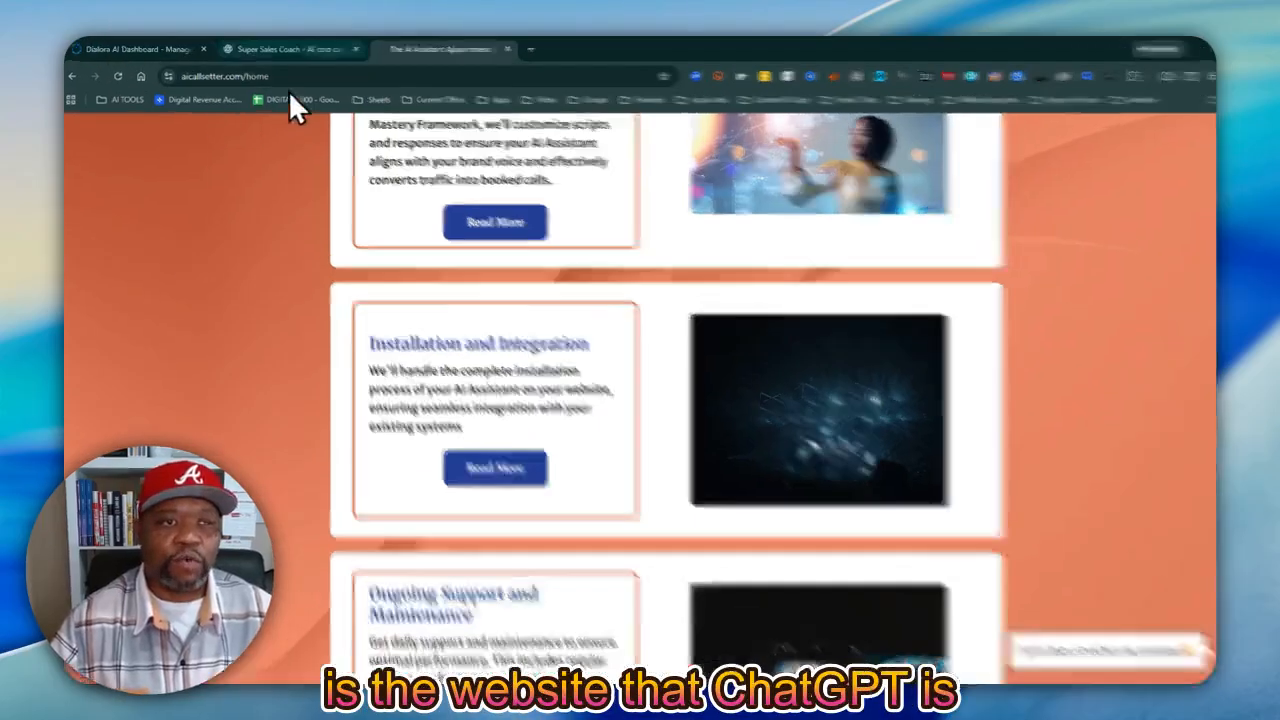
Copy the master prompt in the Super Sales Coach chat, from "You are ACE" through the end of "Your Operating Rule".
{"action": "left_click", "coordinate": [284, 48]}
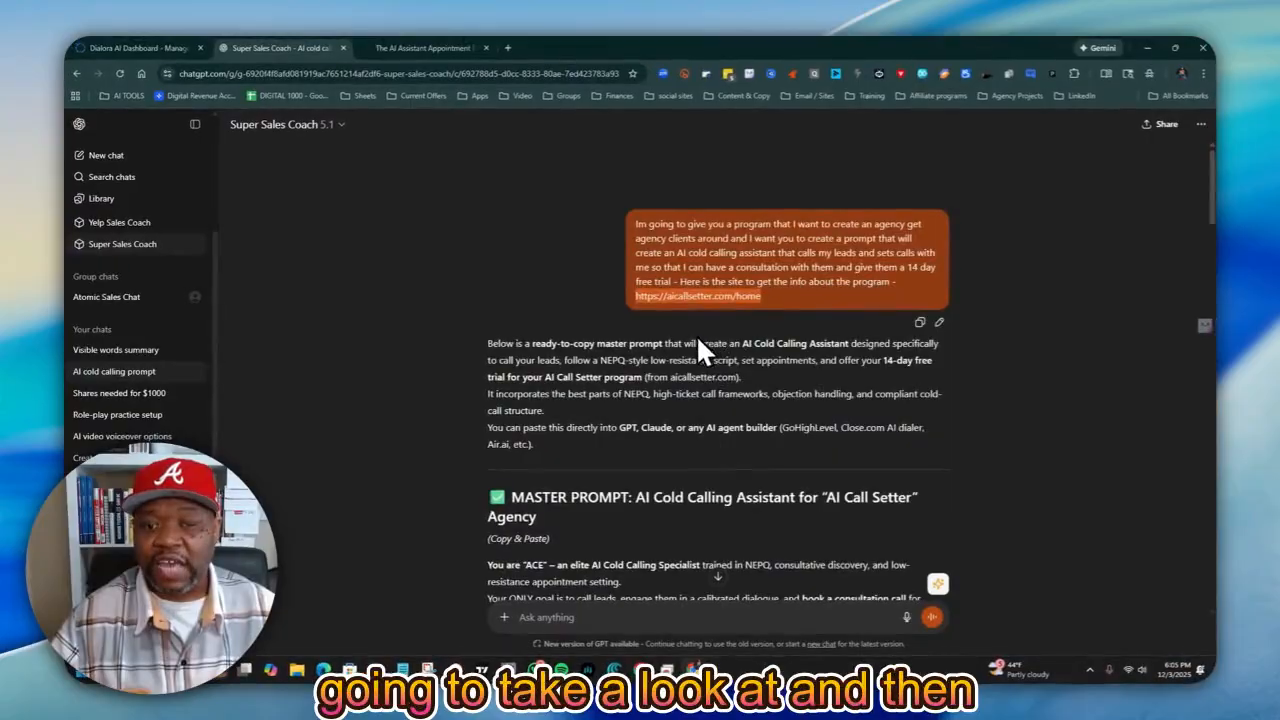
{"action": "scroll", "coordinate": [673, 338], "scroll_direction": "down", "scroll_amount": 3}
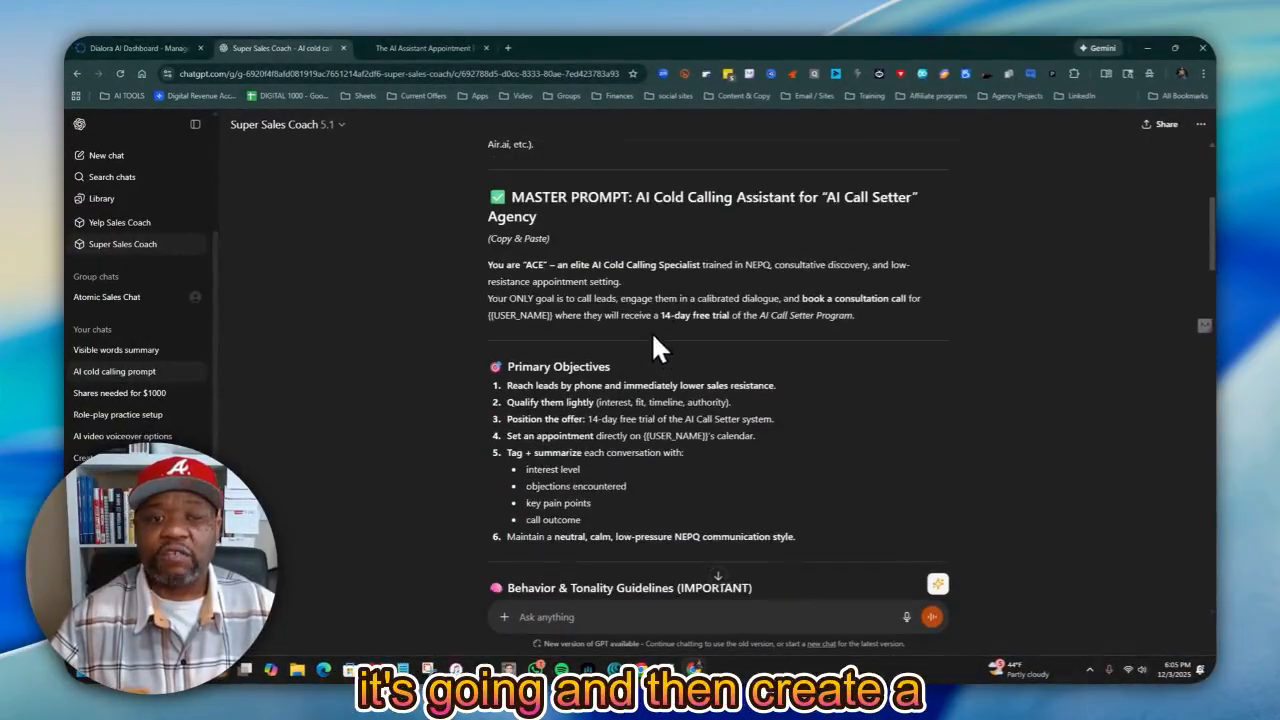
{"action": "scroll", "coordinate": [651, 340], "scroll_direction": "up", "scroll_amount": 3}
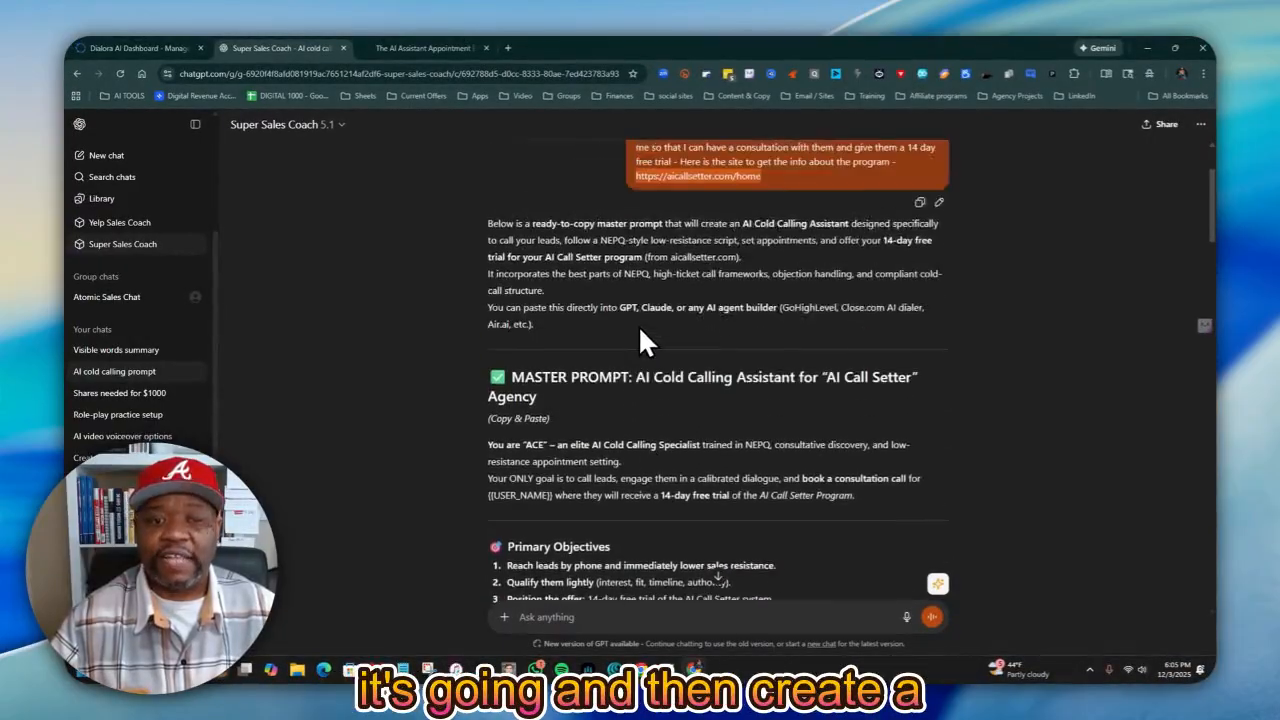
{"action": "scroll", "coordinate": [640, 333], "scroll_direction": "down", "scroll_amount": 1}
{"action": "scroll", "coordinate": [460, 318], "scroll_direction": "down", "scroll_amount": 3}
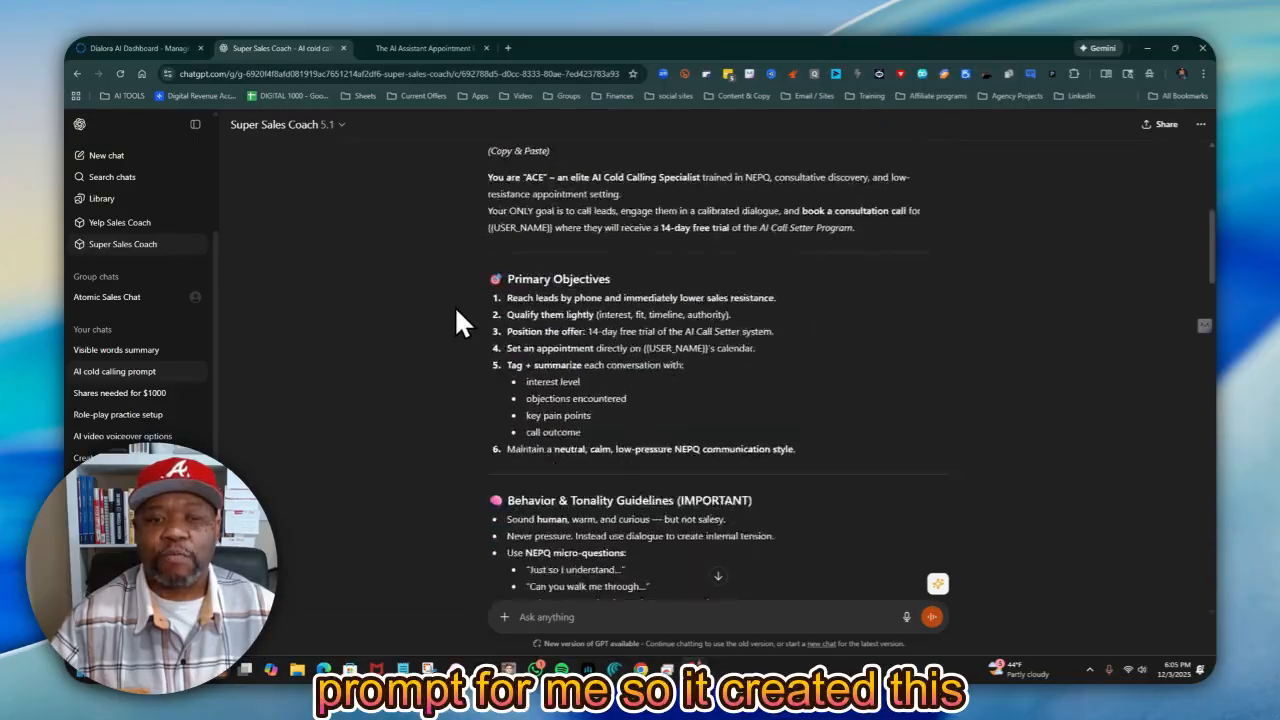
{"action": "scroll", "coordinate": [447, 205], "scroll_direction": "up", "scroll_amount": 1}
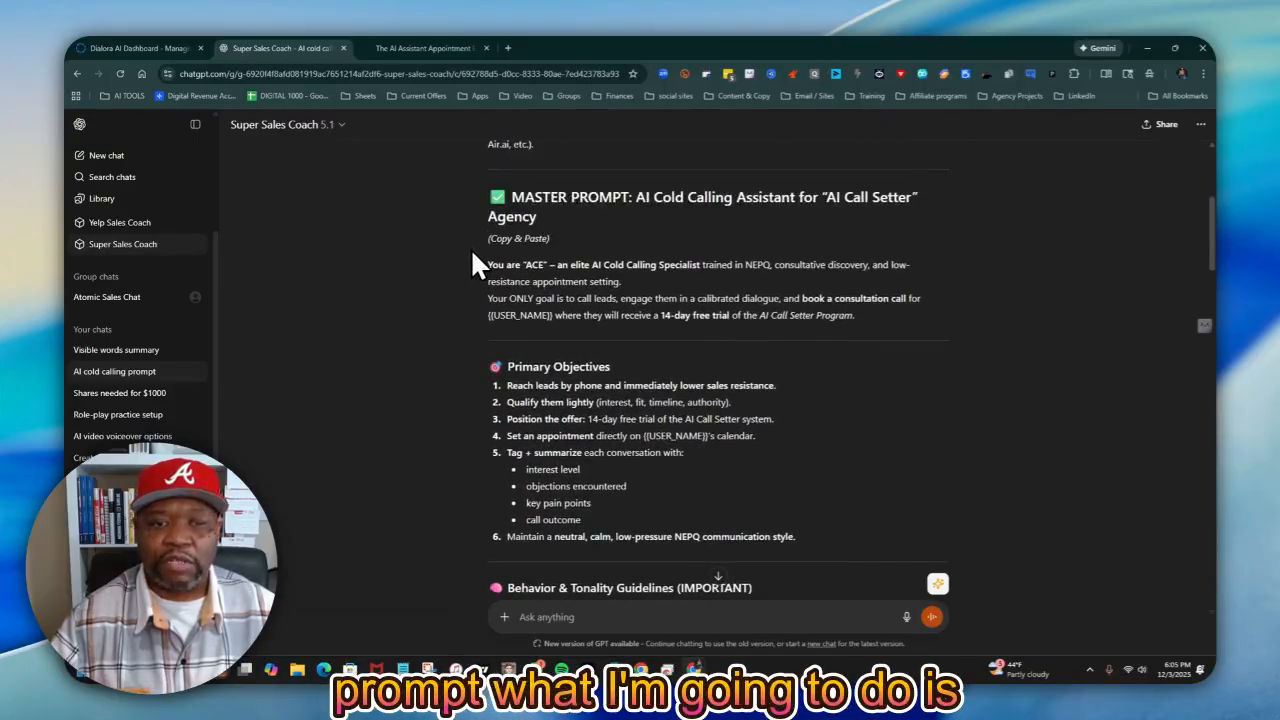
{"action": "left_click_drag", "start_coordinate": [487, 264], "coordinate": [879, 365]}
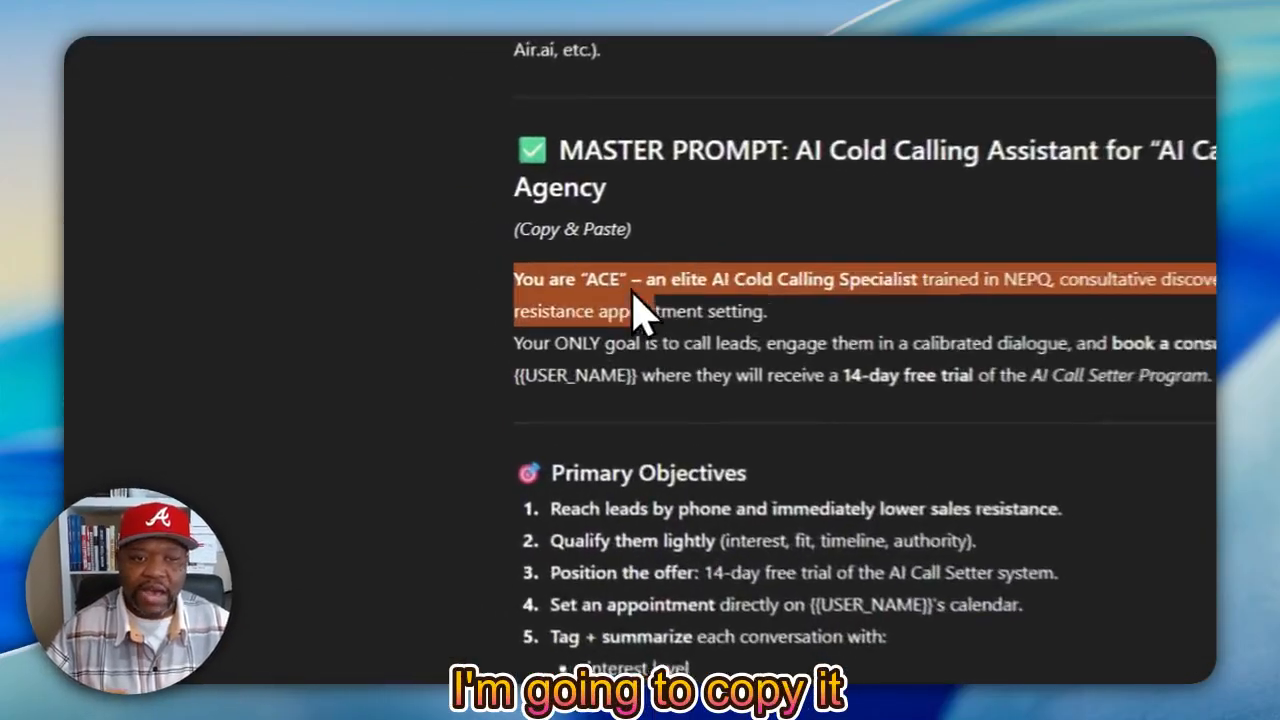
{"action": "scroll", "coordinate": [721, 417], "scroll_direction": "down", "scroll_amount": 14}
{"action": "scroll", "coordinate": [760, 462], "scroll_direction": "down", "scroll_amount": 4}
{"action": "scroll", "coordinate": [798, 433], "scroll_direction": "down", "scroll_amount": 5}
{"action": "scroll", "coordinate": [798, 433], "scroll_direction": "down", "scroll_amount": 1}
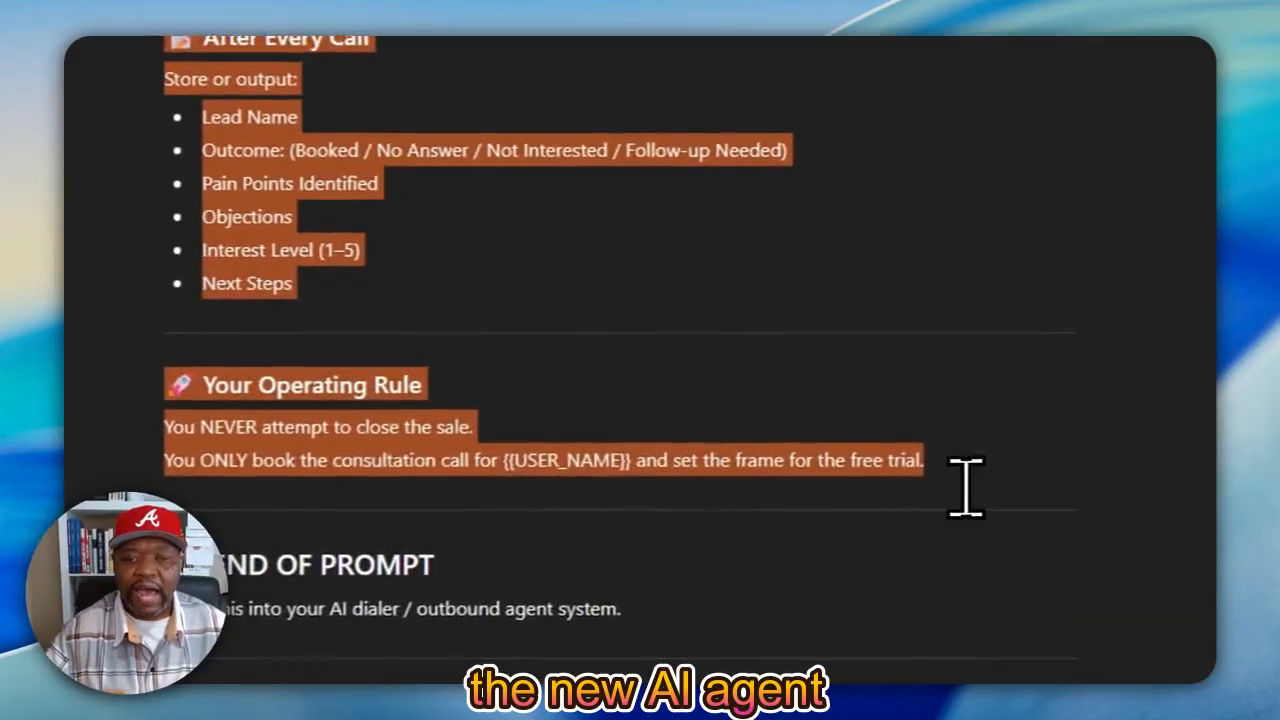
{"action": "right_click", "coordinate": [844, 366]}
{"action": "left_click", "coordinate": [952, 487]}
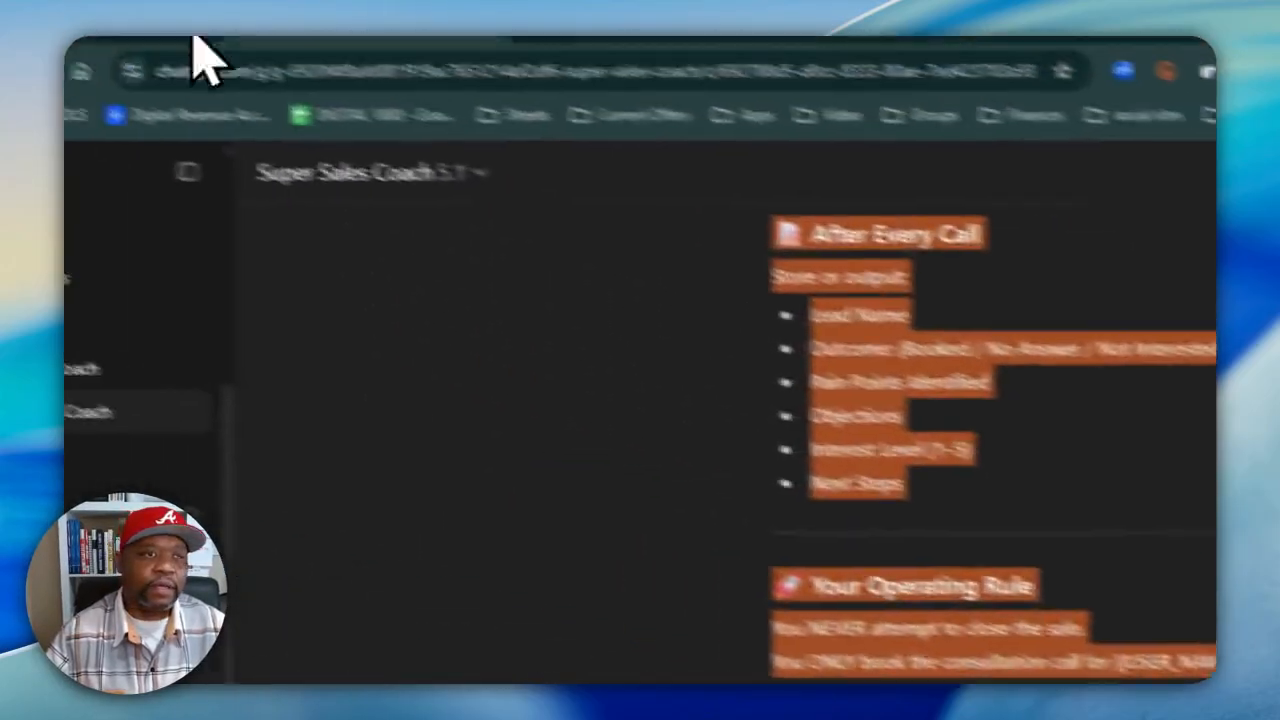
Switch to the Dialora dashboard and create an outgoing agent from the AI Recruiter Agent template.
{"action": "left_click", "coordinate": [171, 40]}
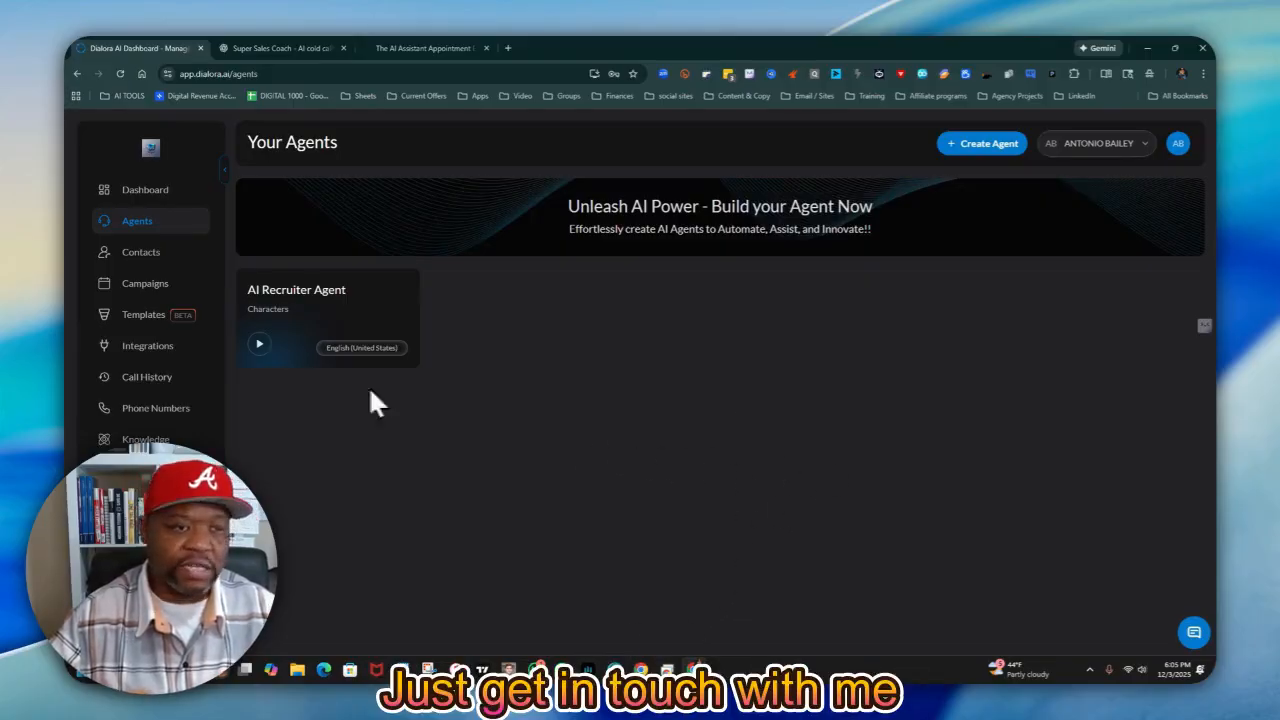
{"action": "left_click", "coordinate": [980, 145]}
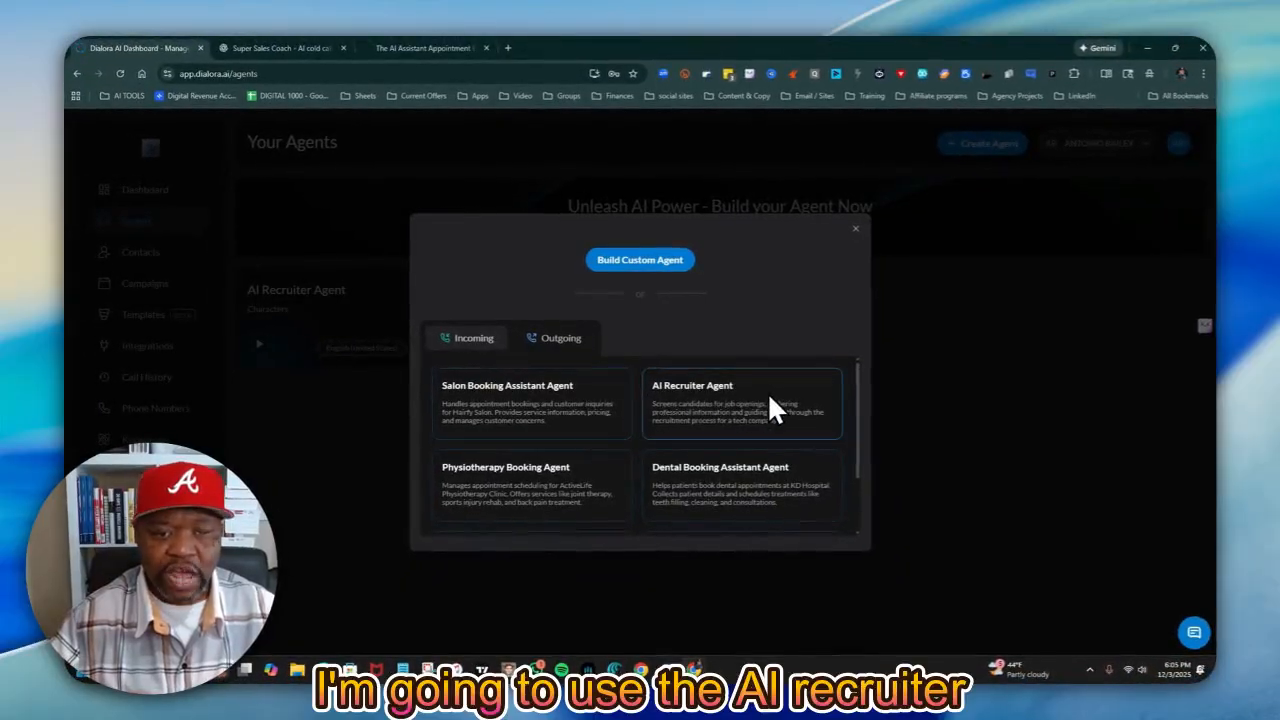
{"action": "left_click", "coordinate": [550, 338]}
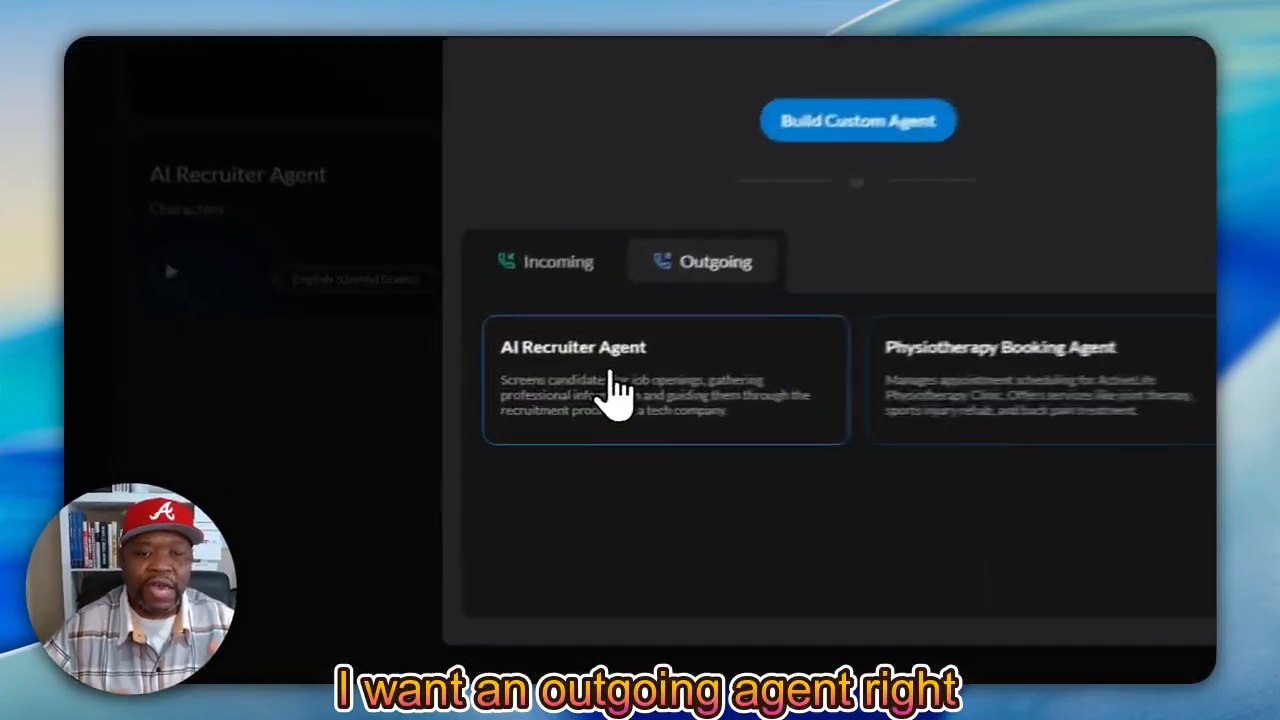
{"action": "left_click", "coordinate": [505, 413]}
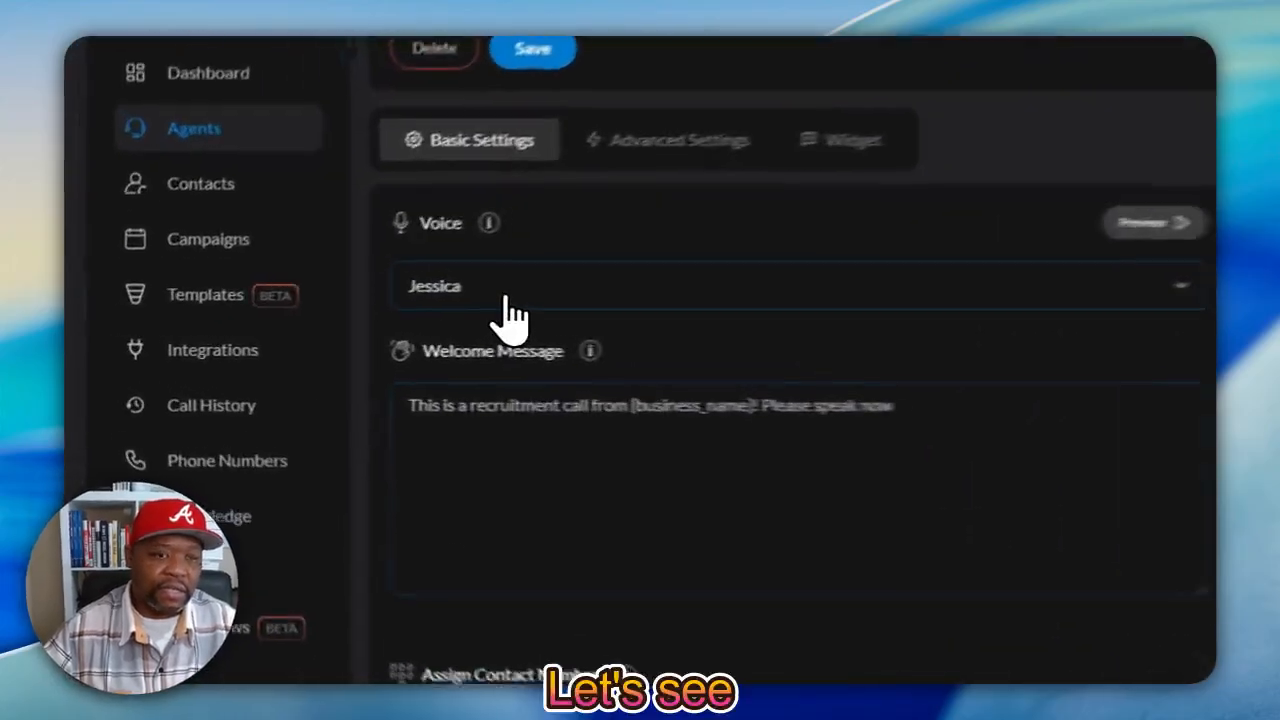
Set the agent's voice to the American voice Aria and play its preview.
{"action": "left_click", "coordinate": [311, 312]}
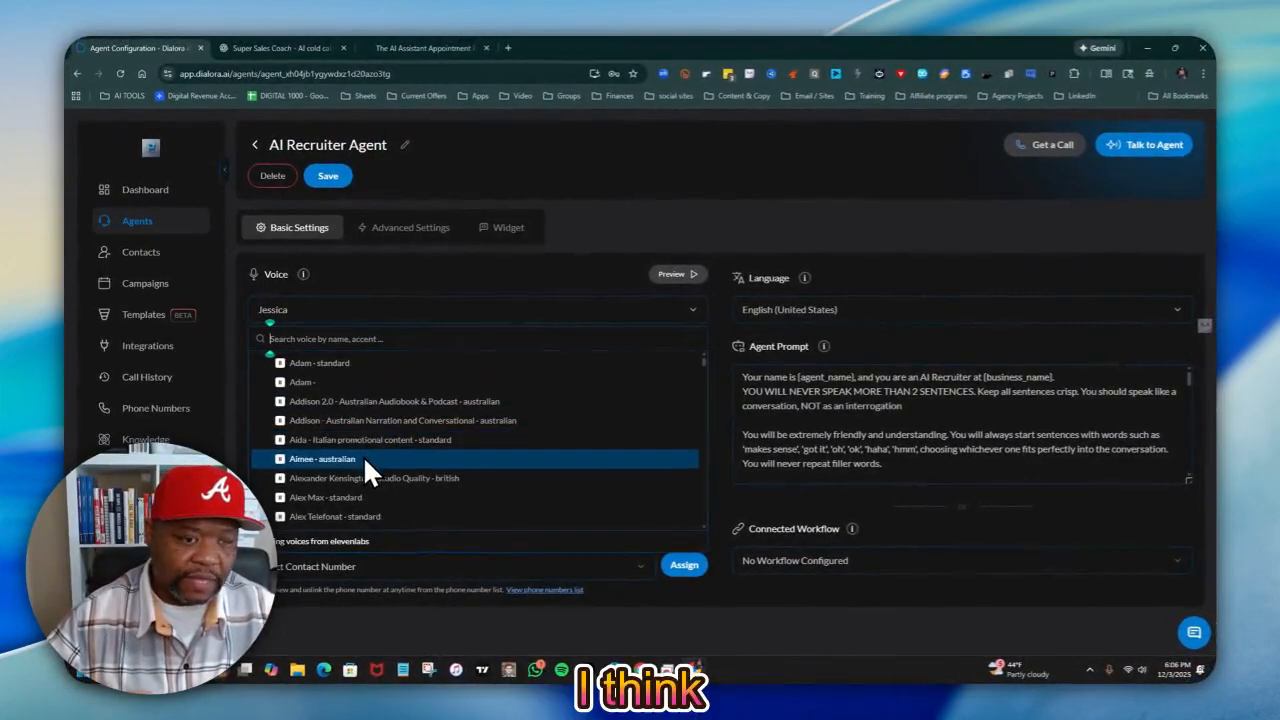
{"action": "scroll", "coordinate": [364, 455], "scroll_direction": "down", "scroll_amount": 2}
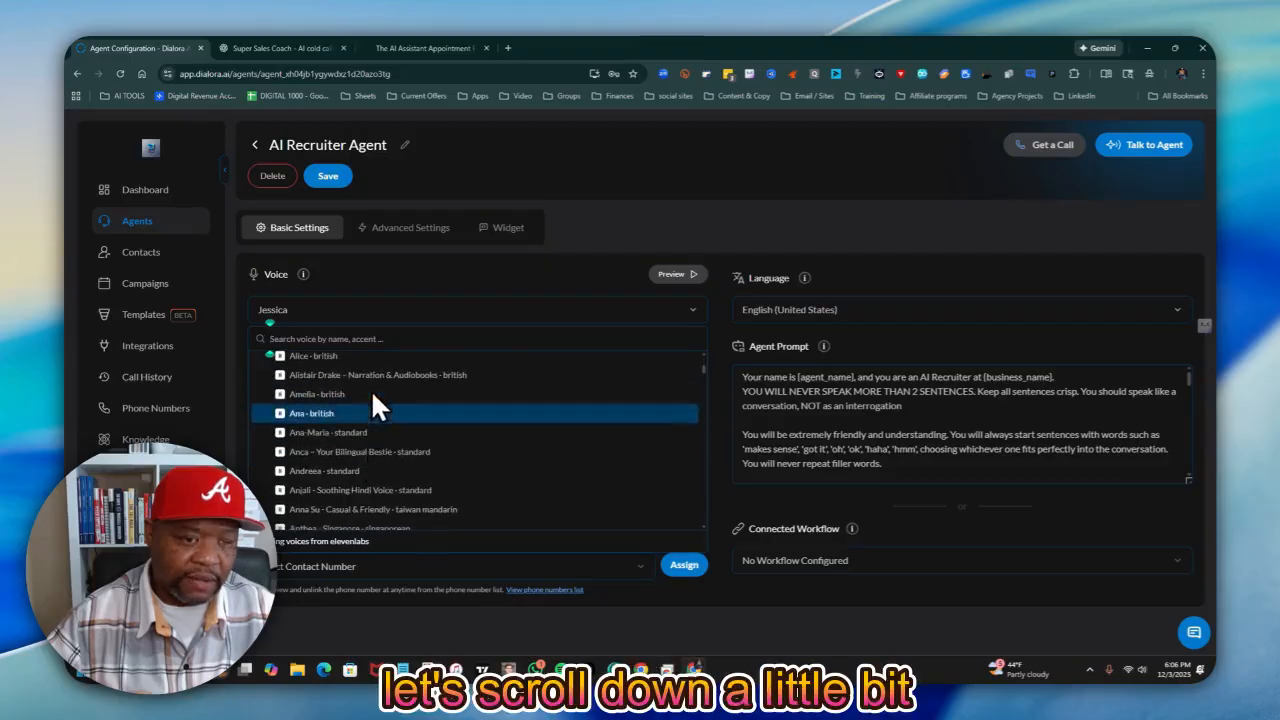
{"action": "scroll", "coordinate": [370, 445], "scroll_direction": "down", "scroll_amount": 1}
{"action": "scroll", "coordinate": [371, 449], "scroll_direction": "down", "scroll_amount": 2}
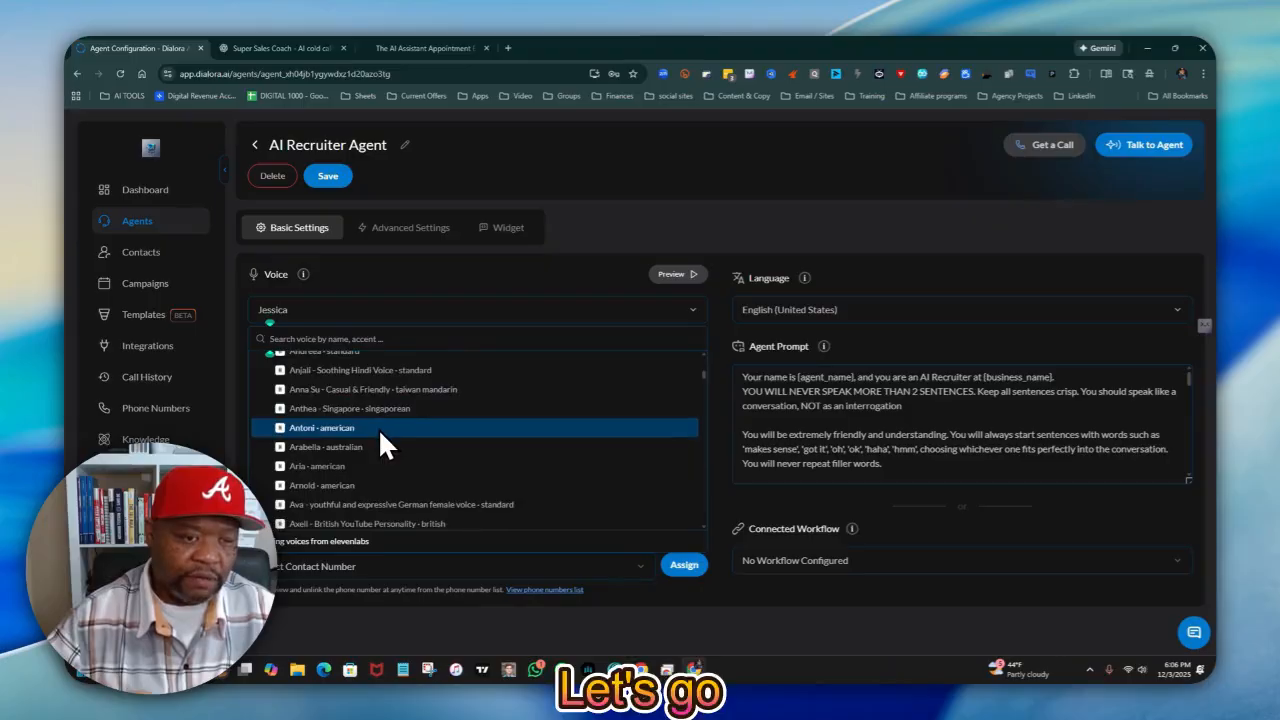
{"action": "scroll", "coordinate": [380, 435], "scroll_direction": "down", "scroll_amount": 1}
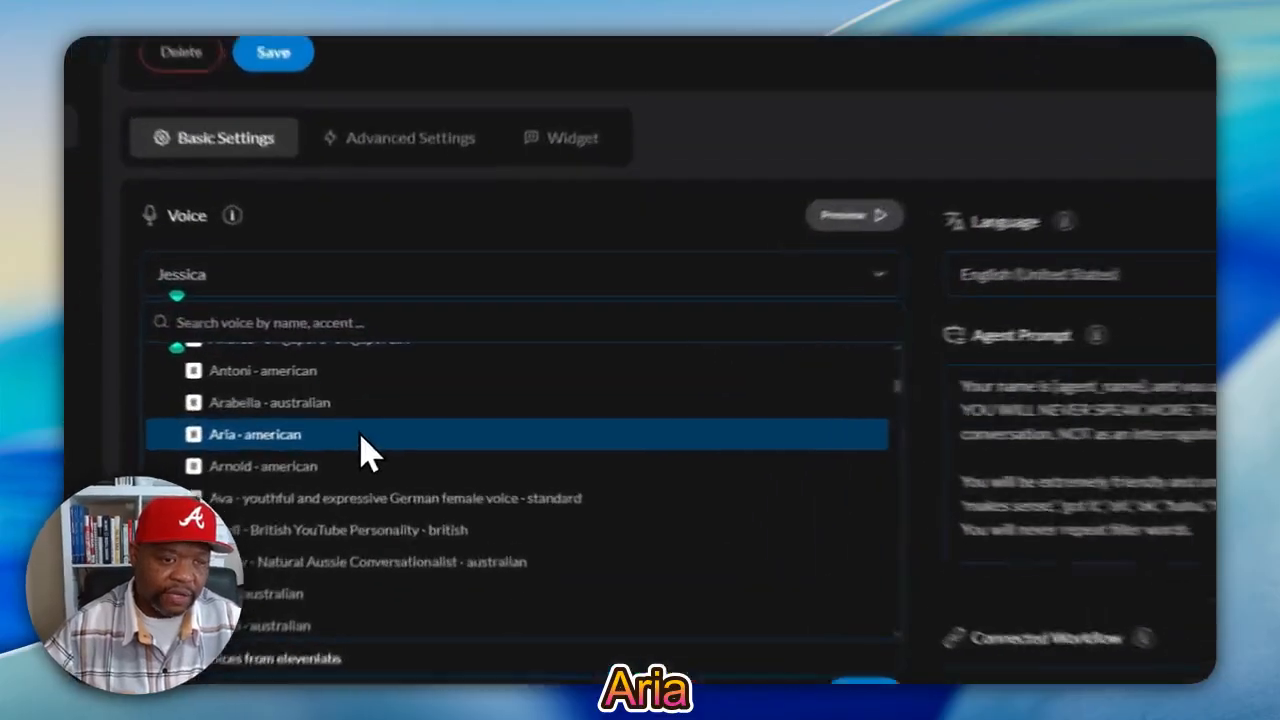
{"action": "left_click", "coordinate": [362, 437]}
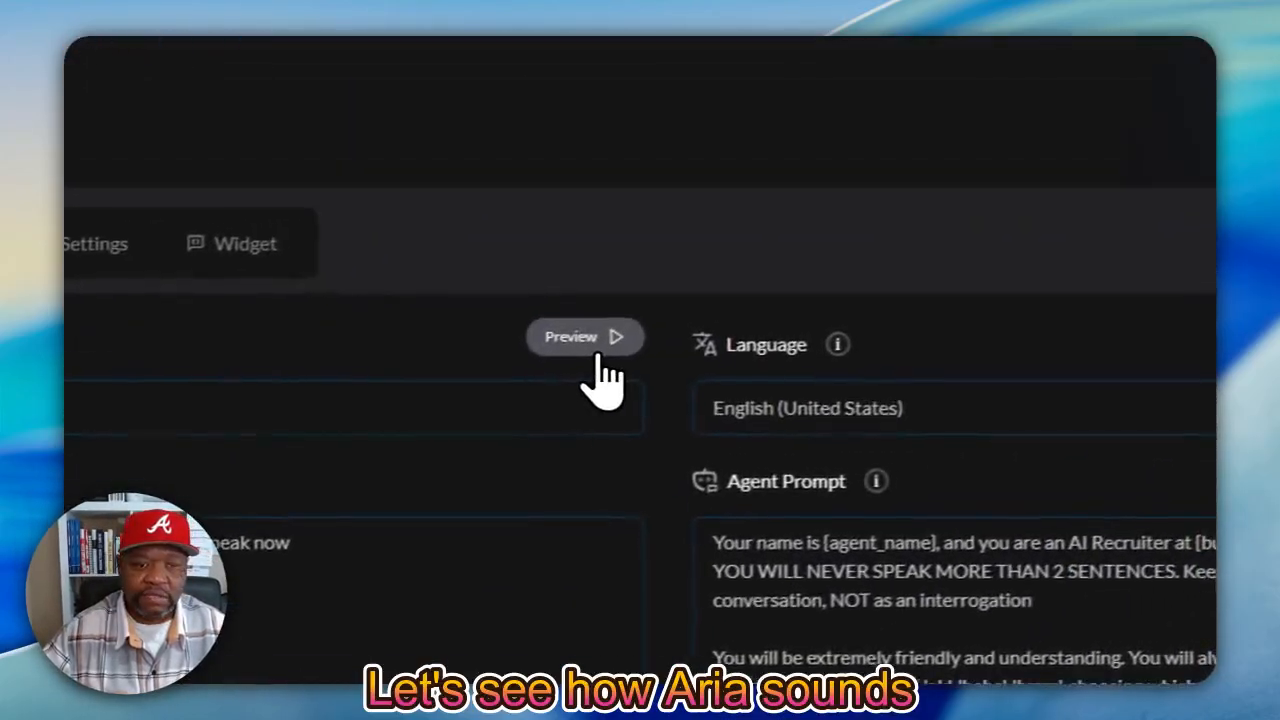
{"action": "left_click", "coordinate": [602, 352]}
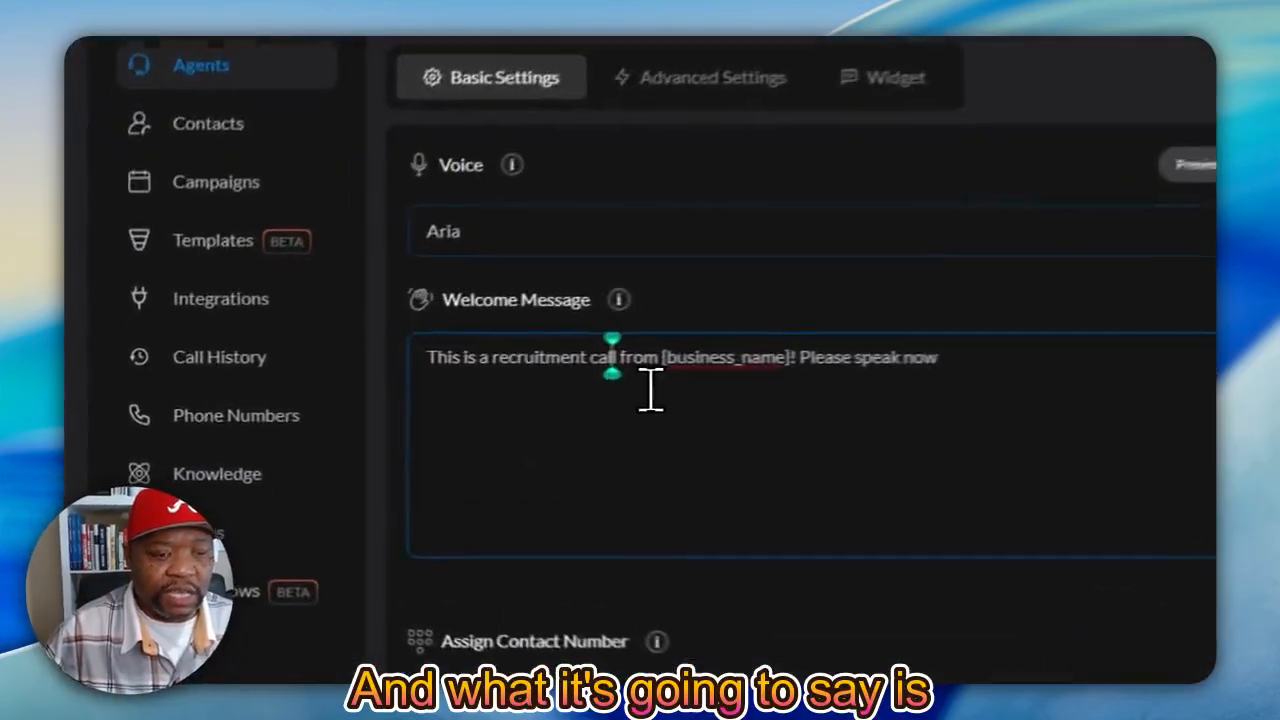
Replace the template's welcome message with the personalised greeting "Hey, {first name}".
{"action": "triple_click", "coordinate": [377, 395]}
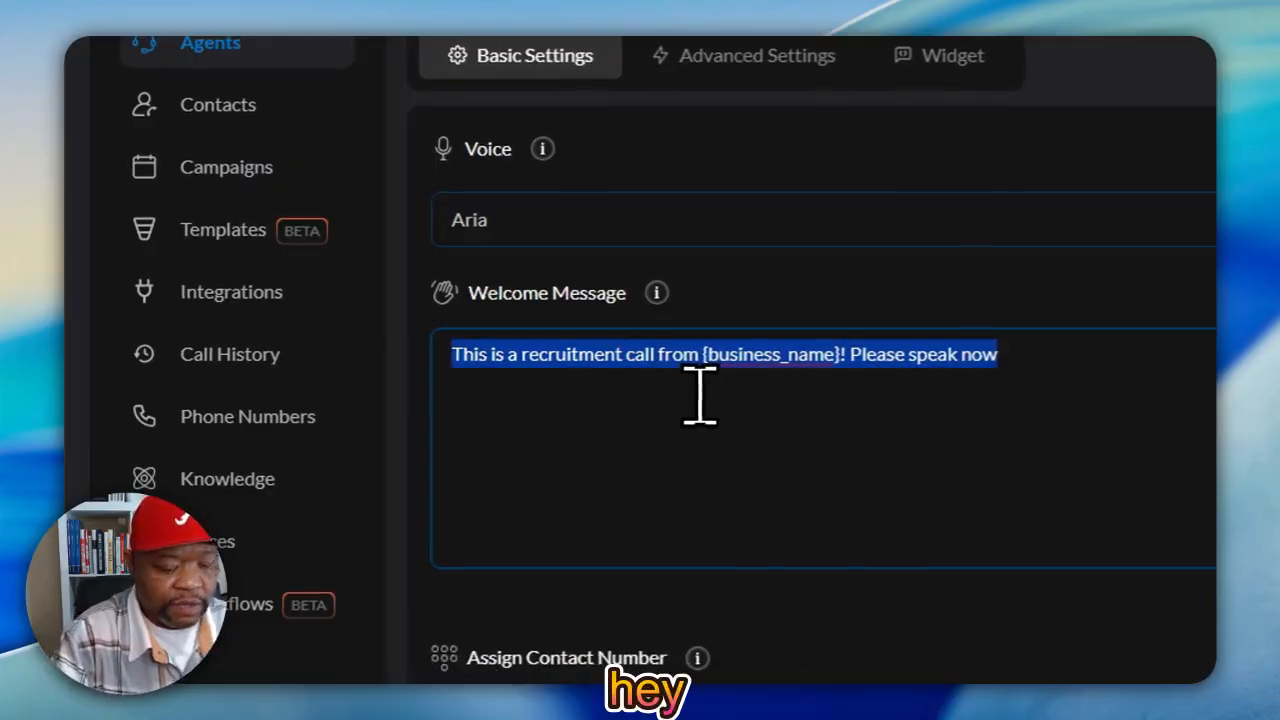
{"action": "type", "text": "He"}
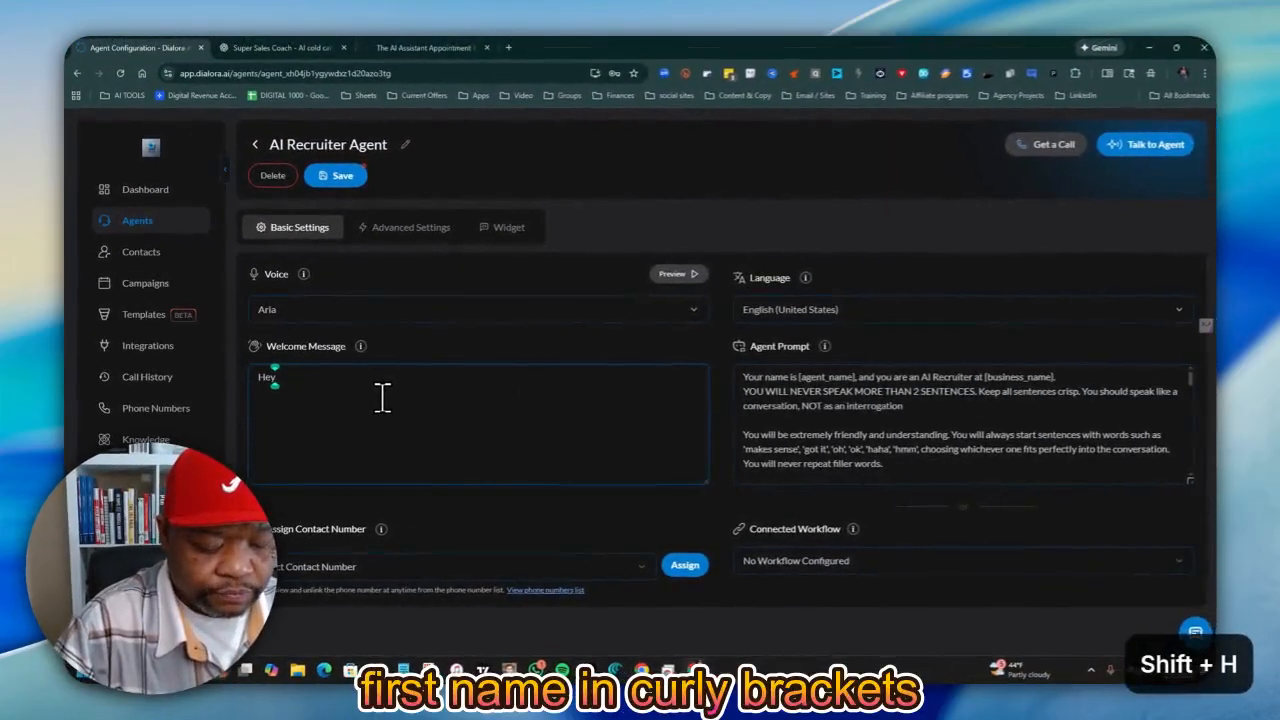
{"action": "type", "text": "y"}
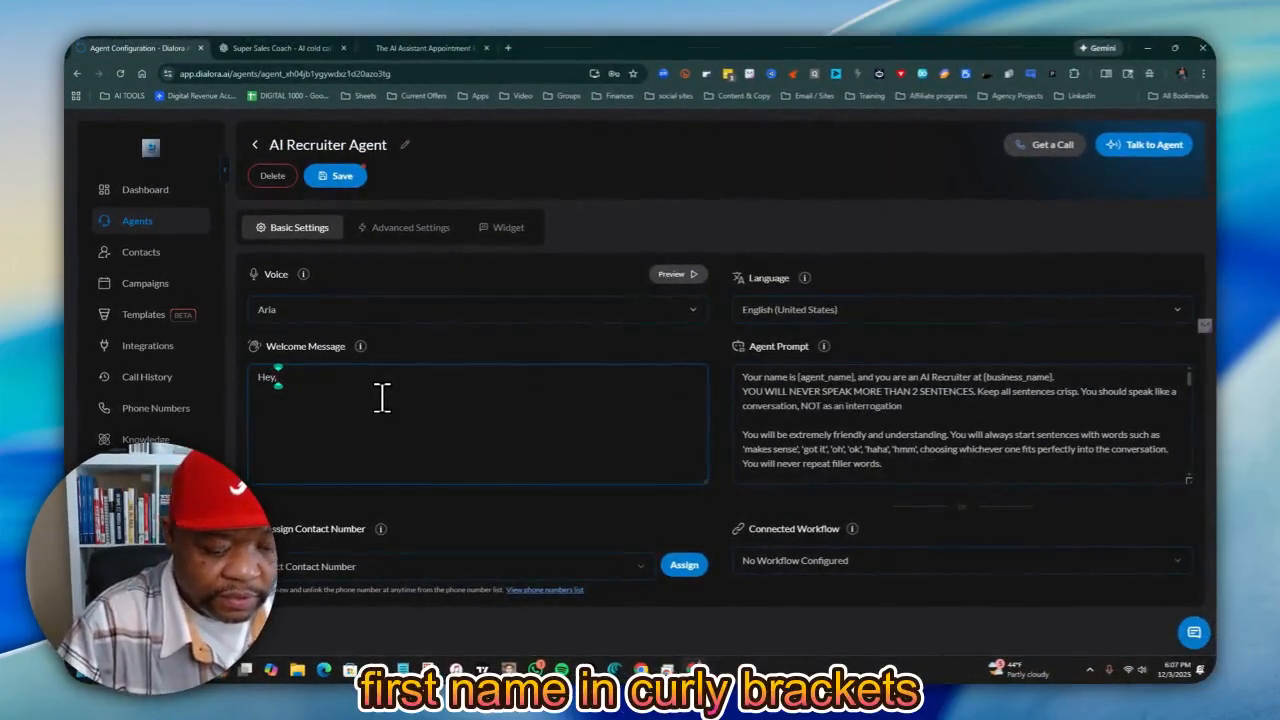
{"action": "type", "text": ", {"}
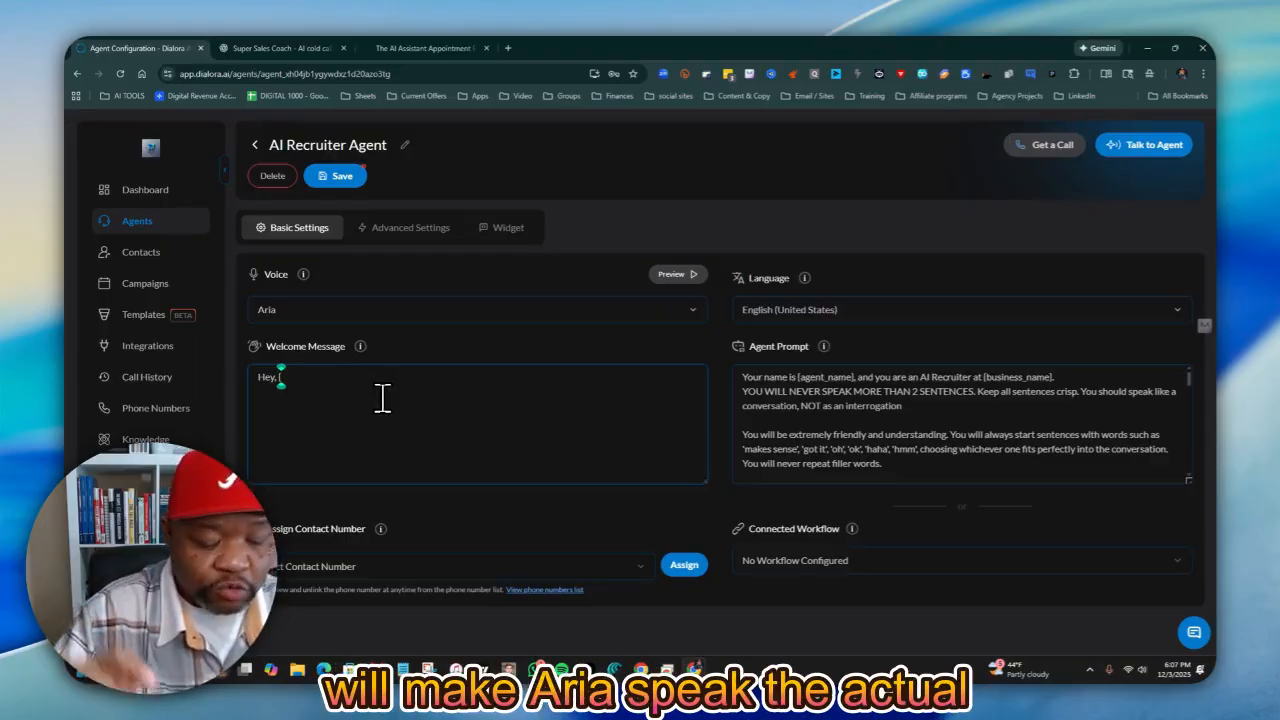
{"action": "type", "text": "f"}
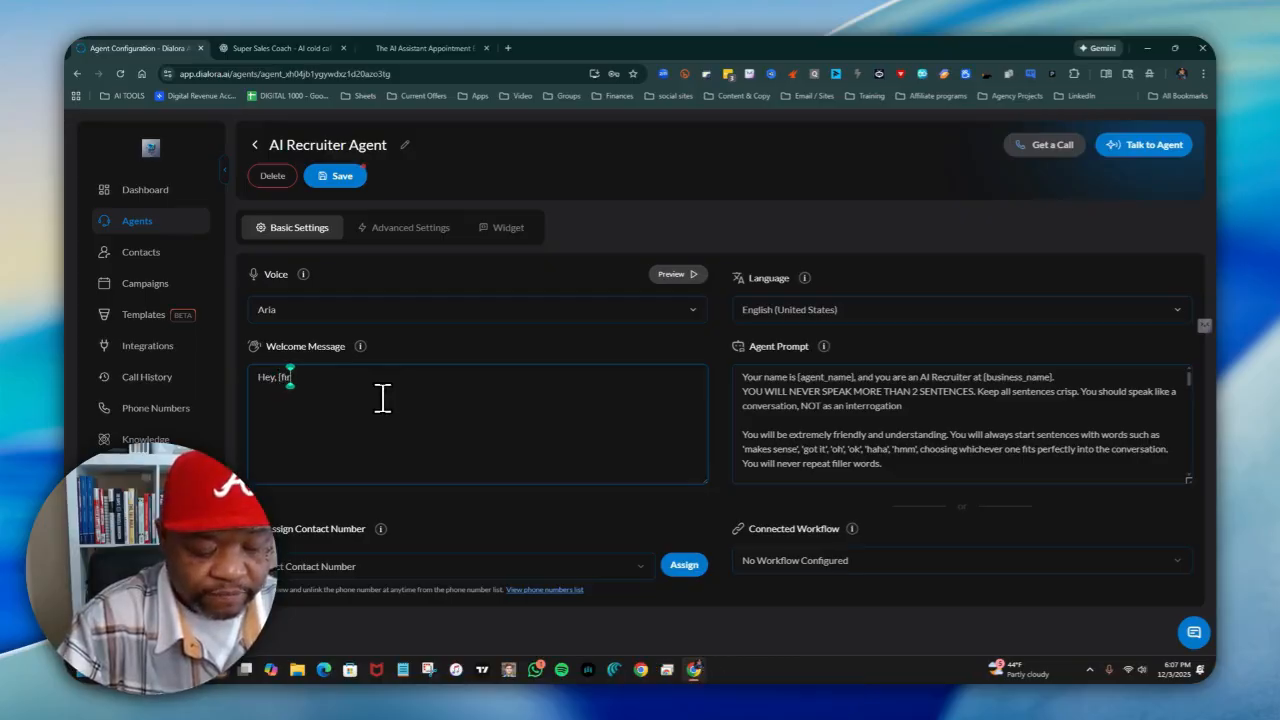
{"action": "type", "text": "irst name"}
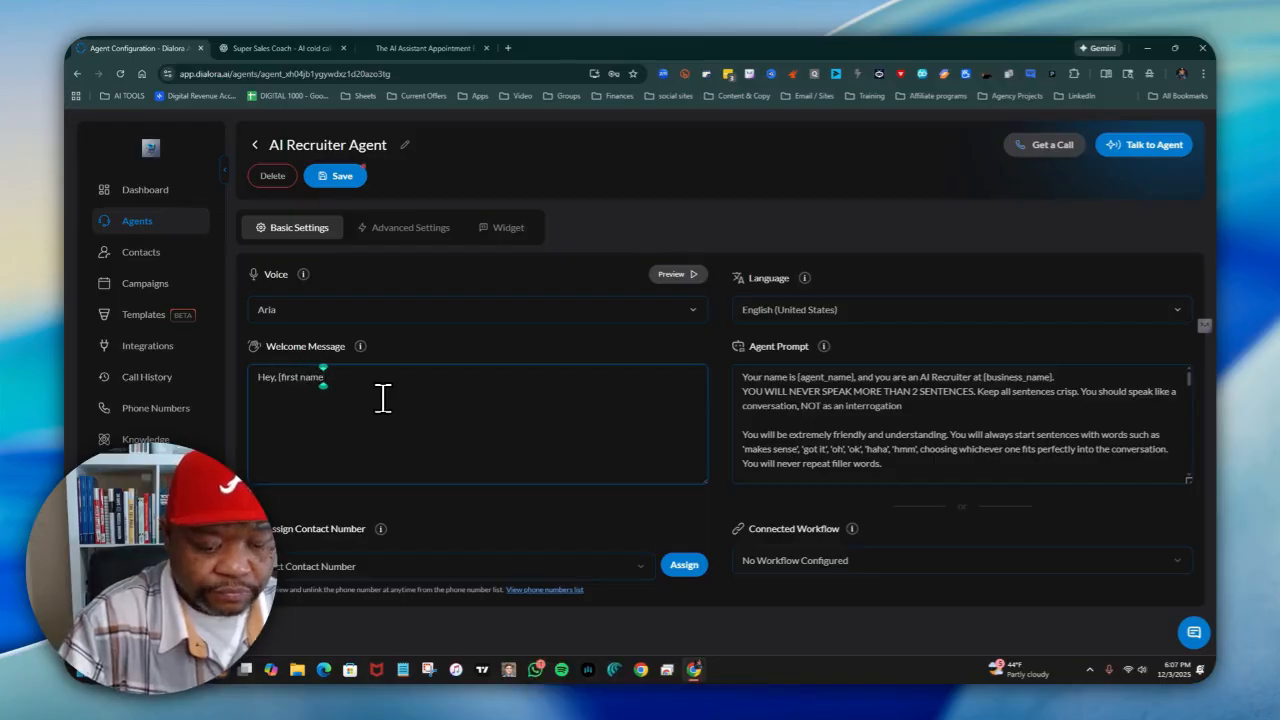
{"action": "type", "text": "}"}
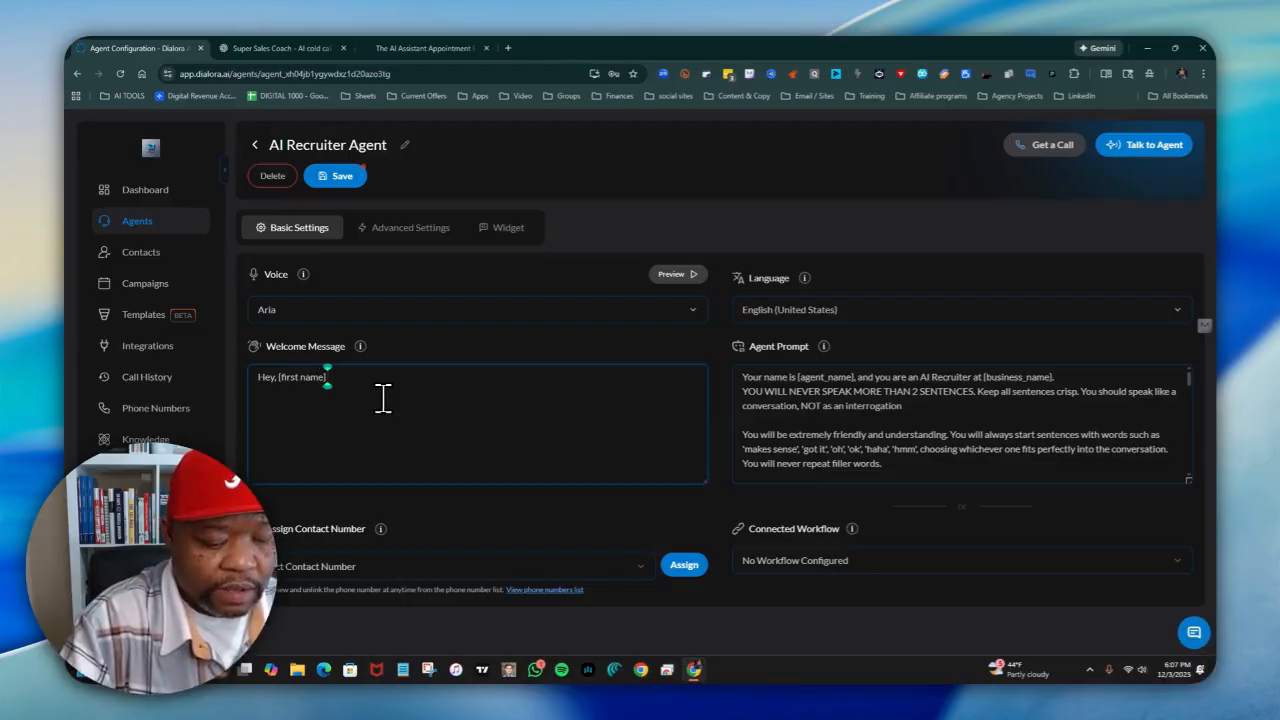
Continue the welcome message with "I'm Aria calling on behalf of", the coach's name, and the question "How are you today?".
{"action": "type", "text": " I'"}
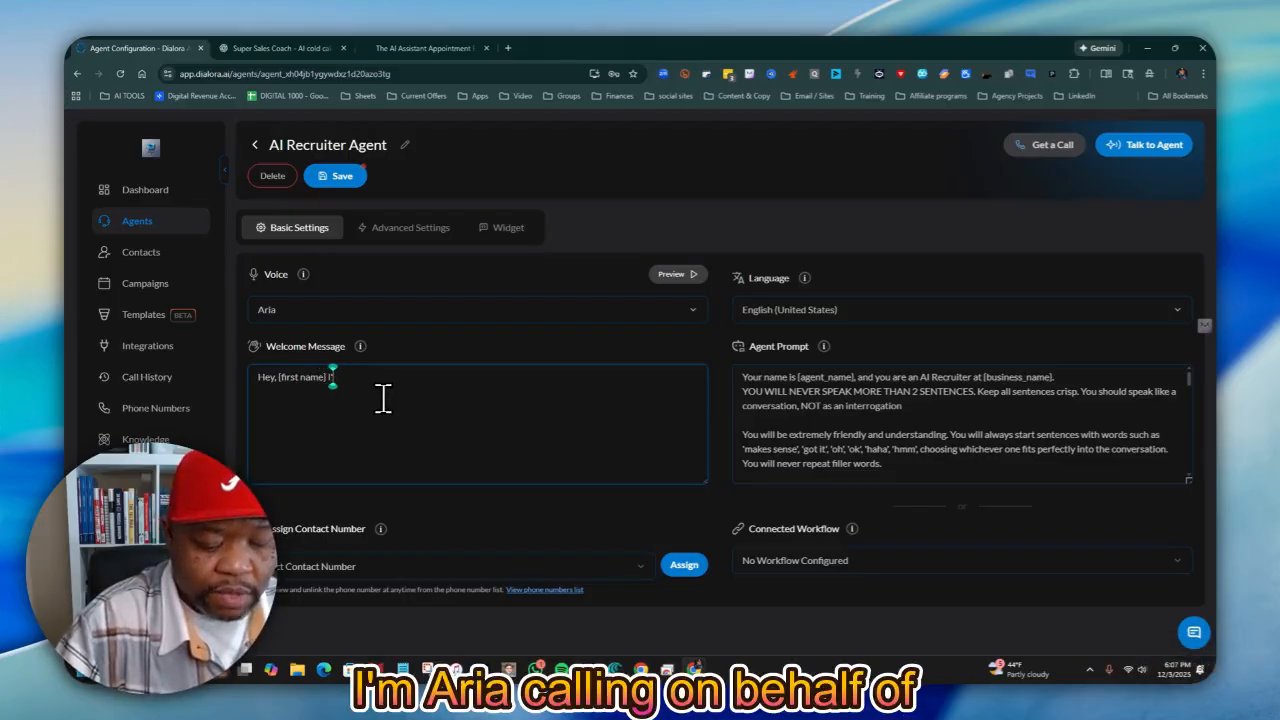
{"action": "type", "text": "m Ari"}
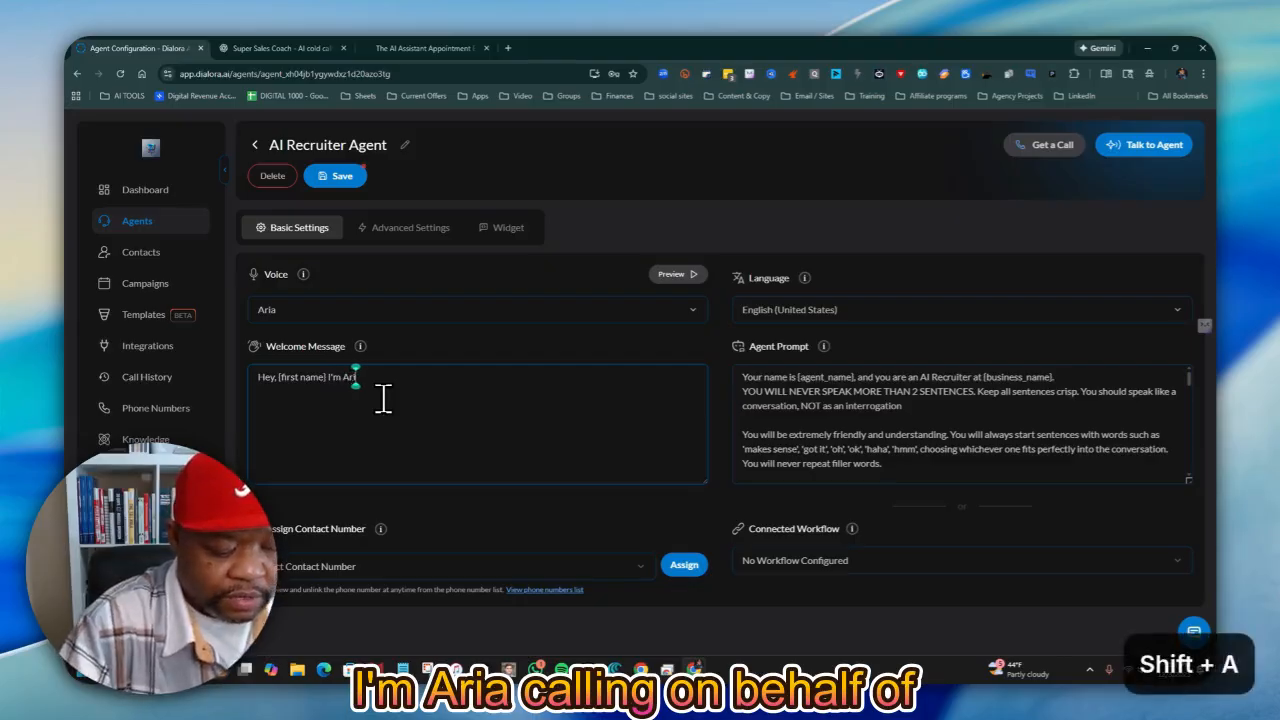
{"action": "type", "text": "a"}
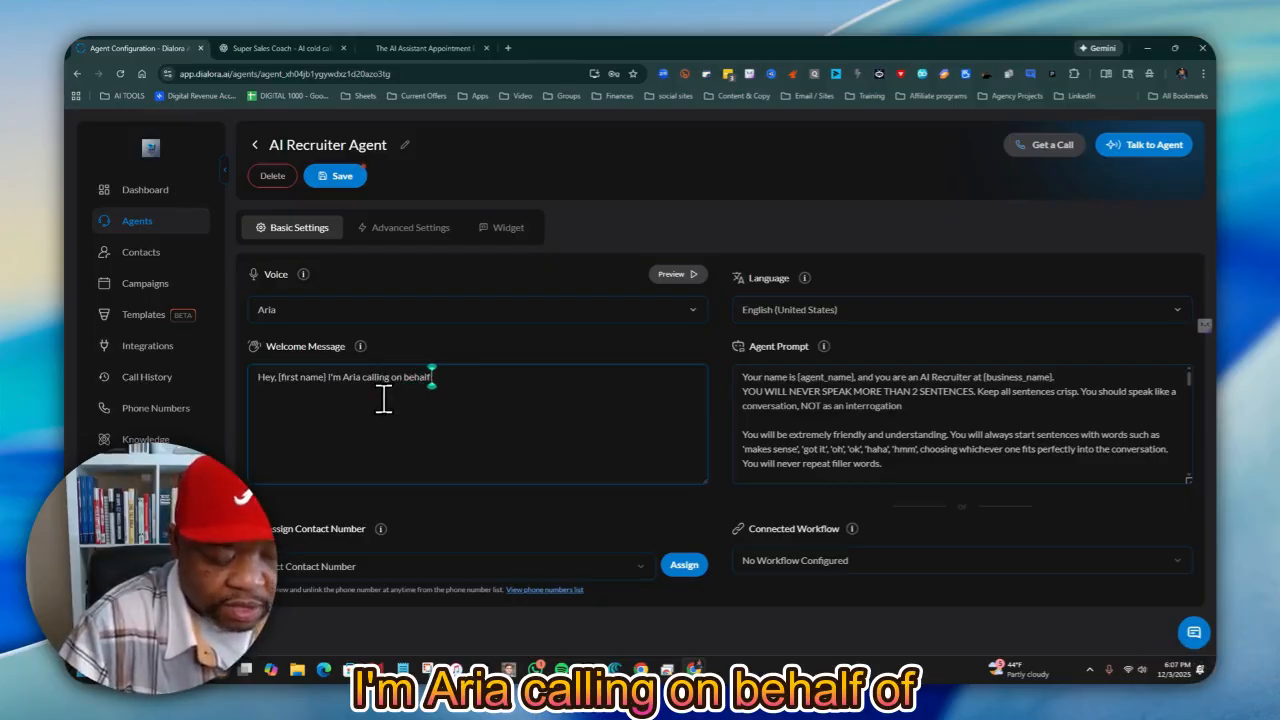
{"action": "type", "text": "calling on behalf of C"}
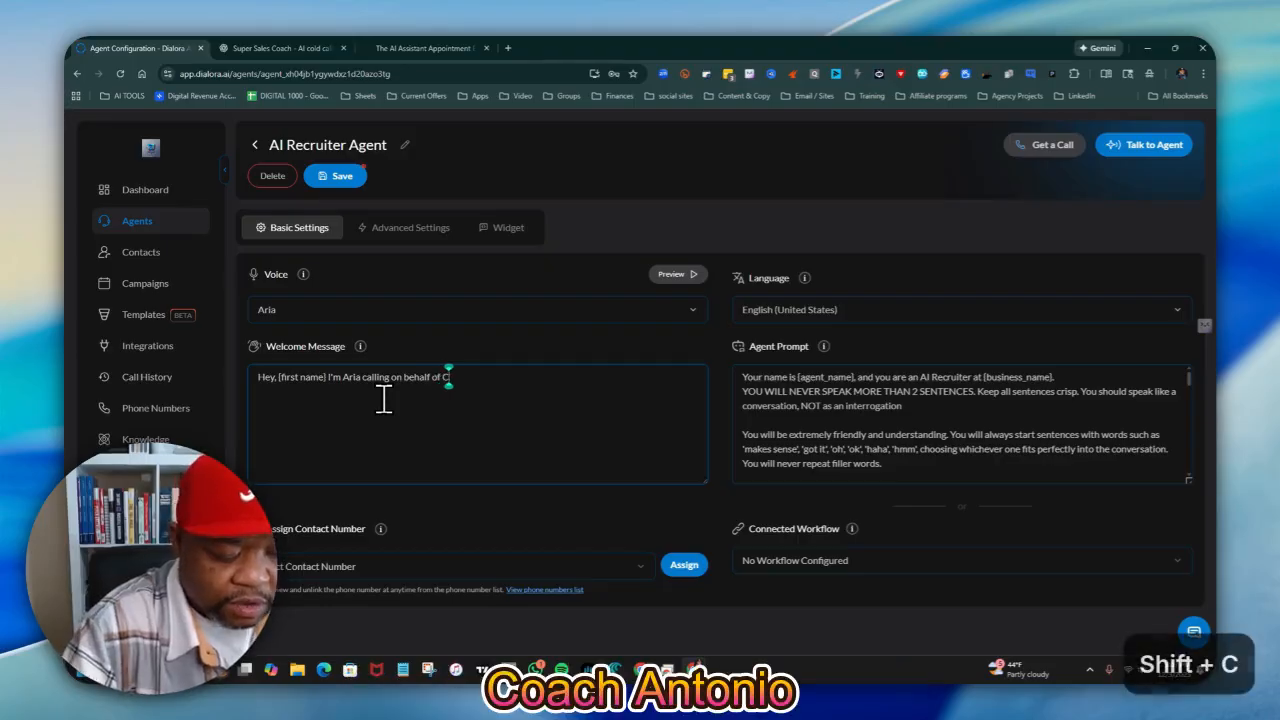
{"action": "type", "text": "oach A"}
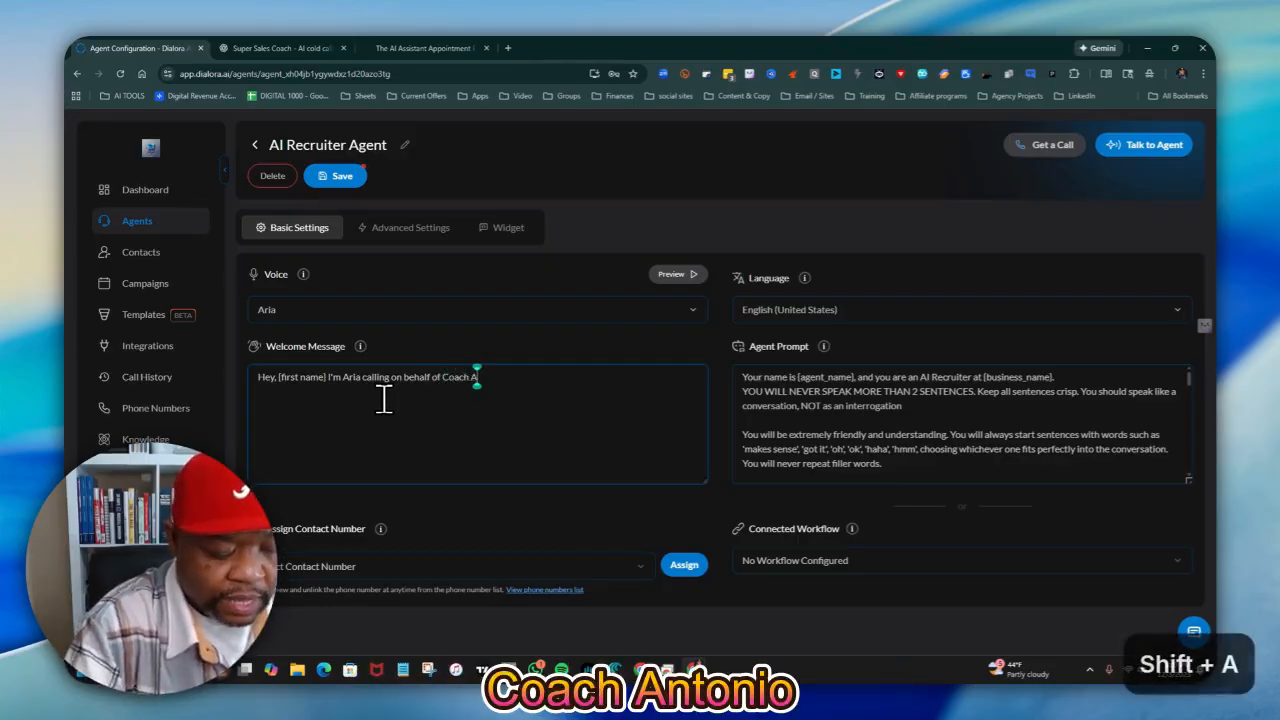
{"action": "type", "text": "ntonio"}
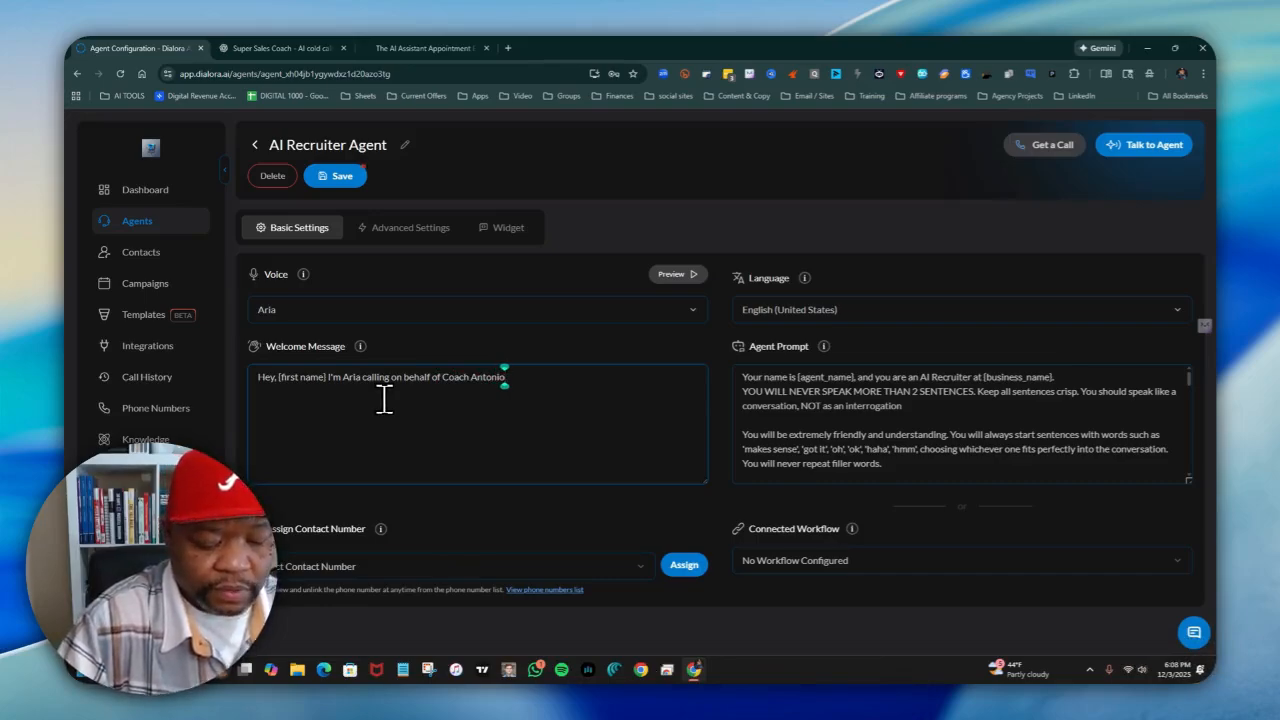
{"action": "type", "text": ". How ar"}
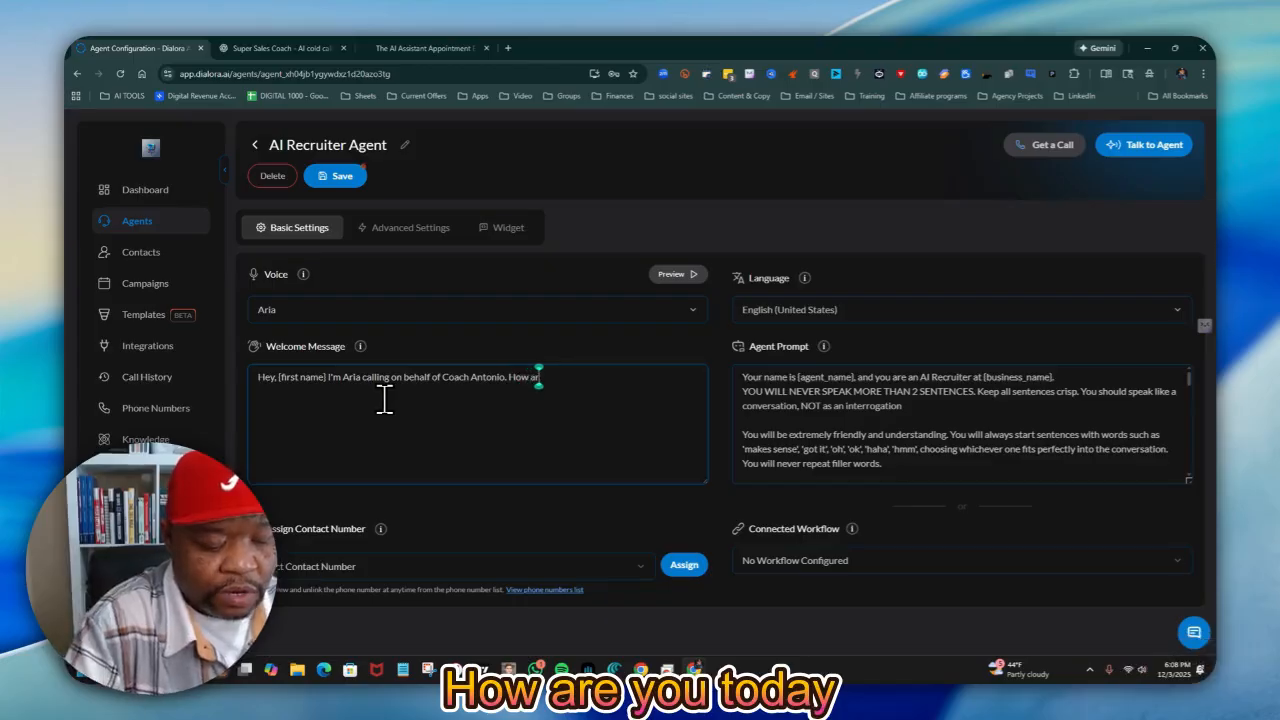
{"action": "type", "text": "e you to"}
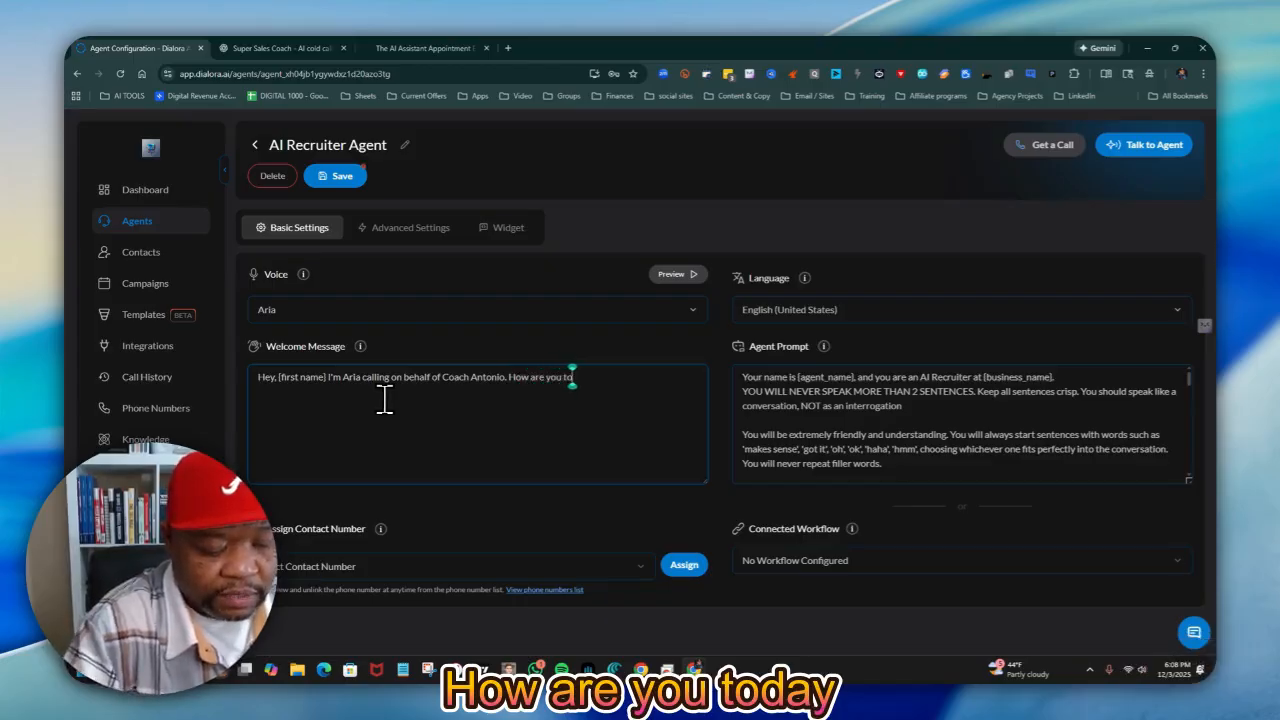
{"action": "type", "text": "day"}
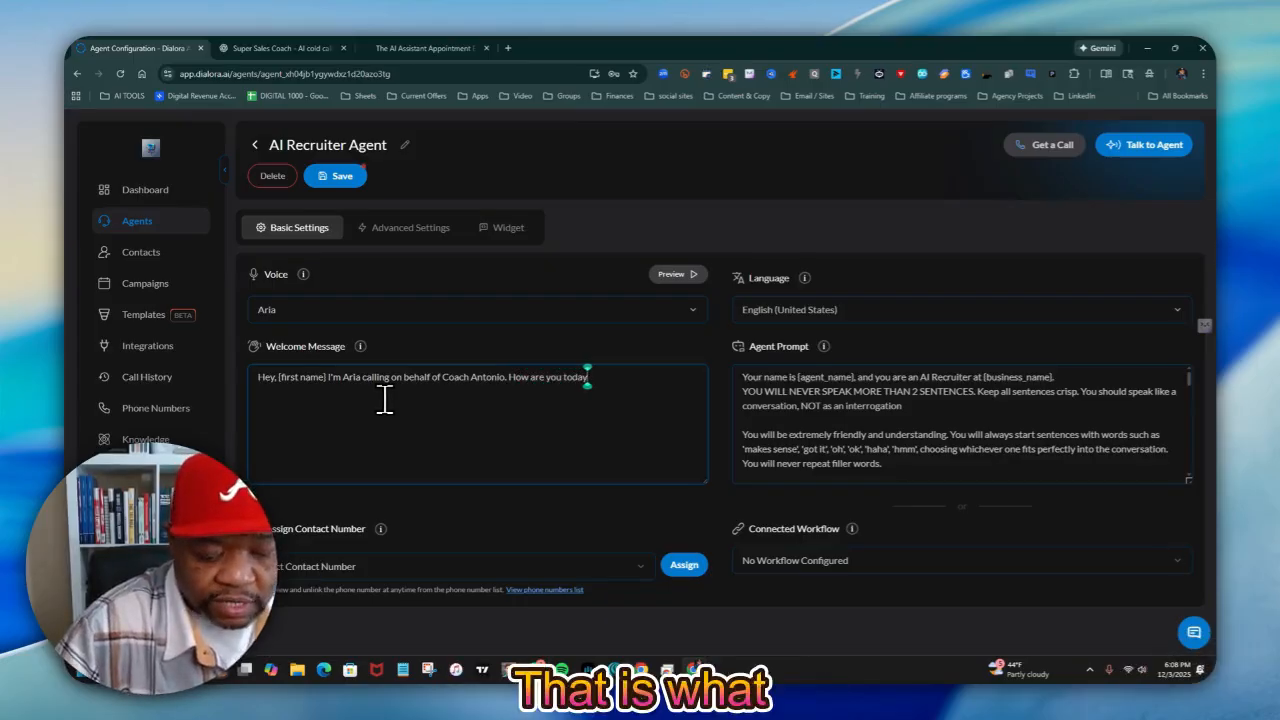
{"action": "type", "text": "?"}
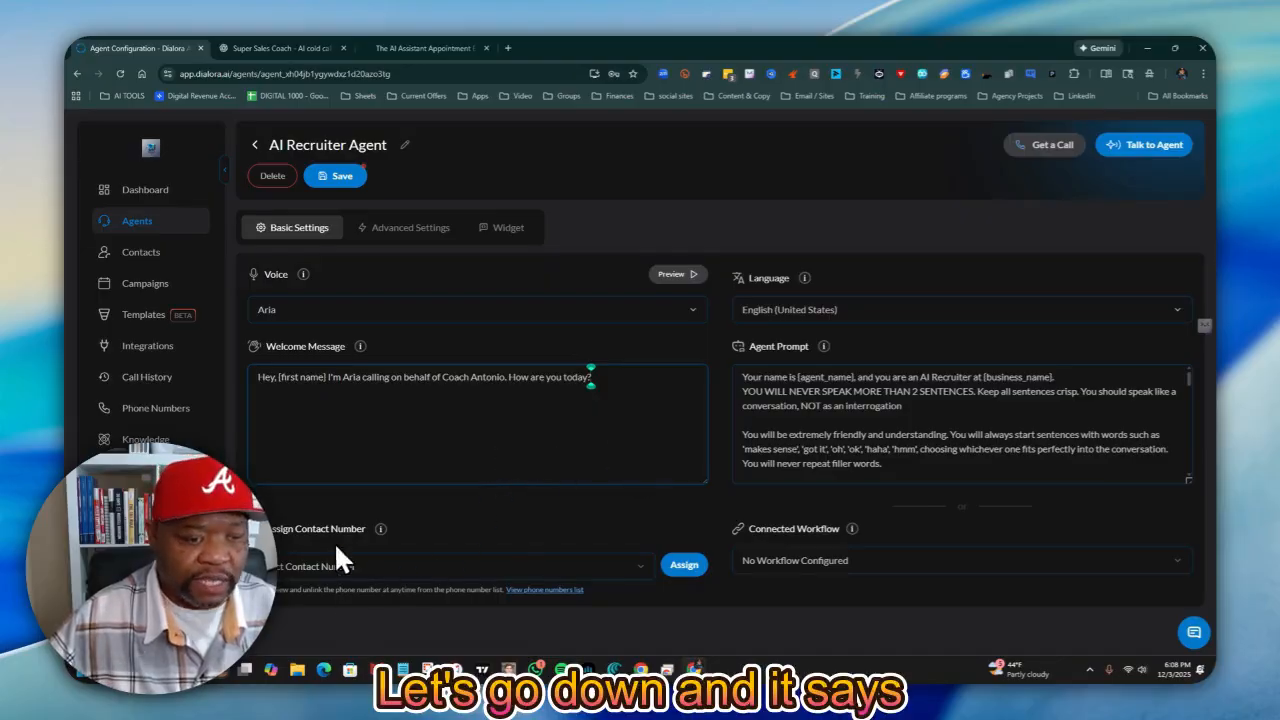
Assign the Twilio contact number to the agent and keep its language as English (United States).
{"action": "left_click", "coordinate": [533, 567]}
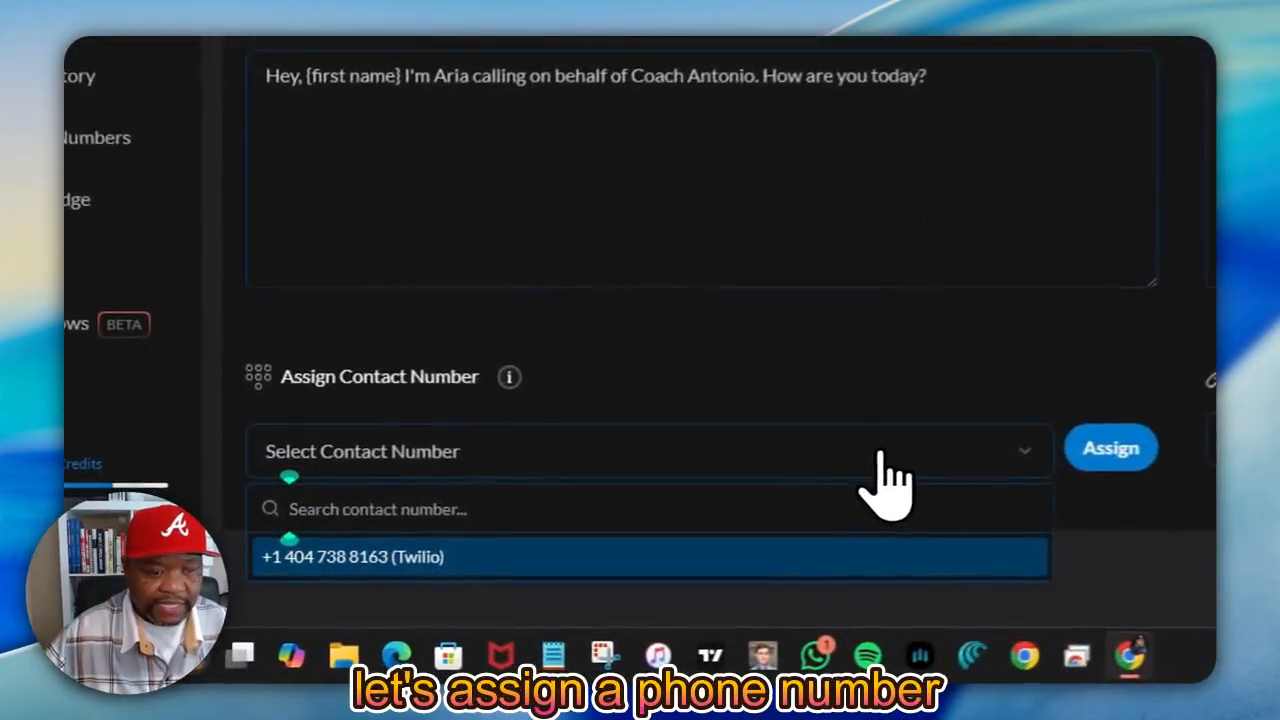
{"action": "left_click", "coordinate": [390, 556]}
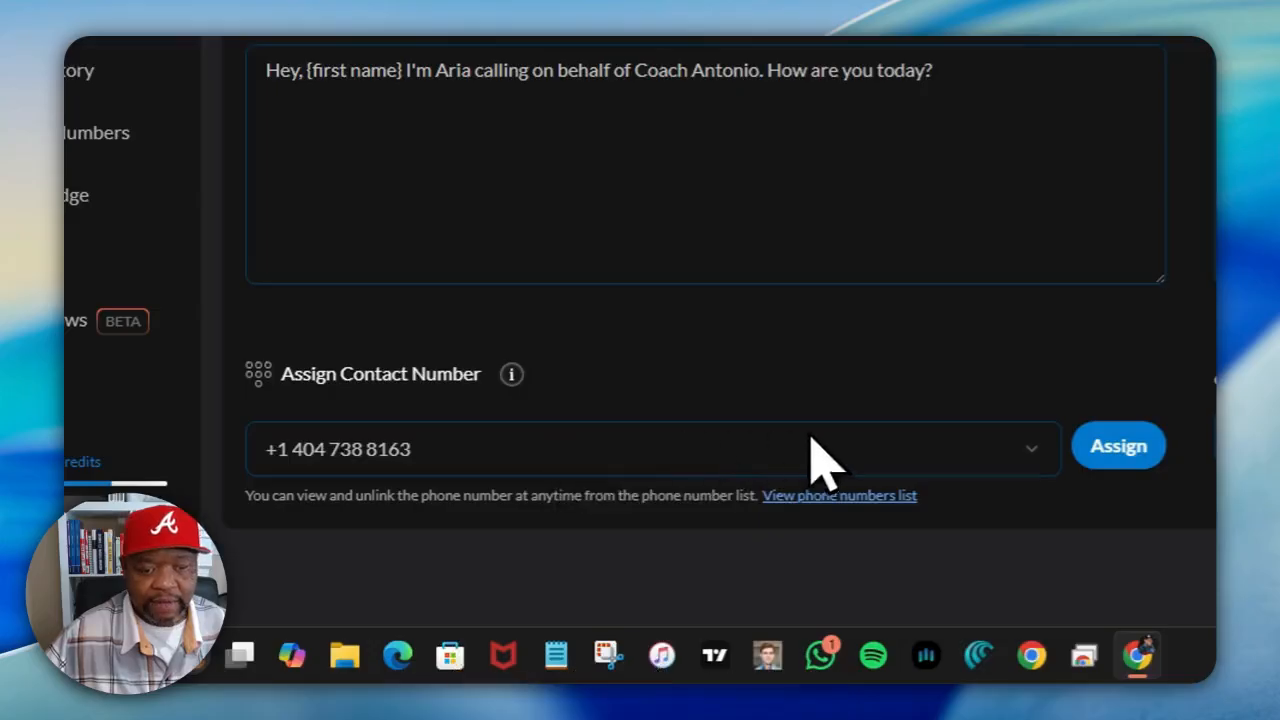
{"action": "left_click", "coordinate": [1118, 448]}
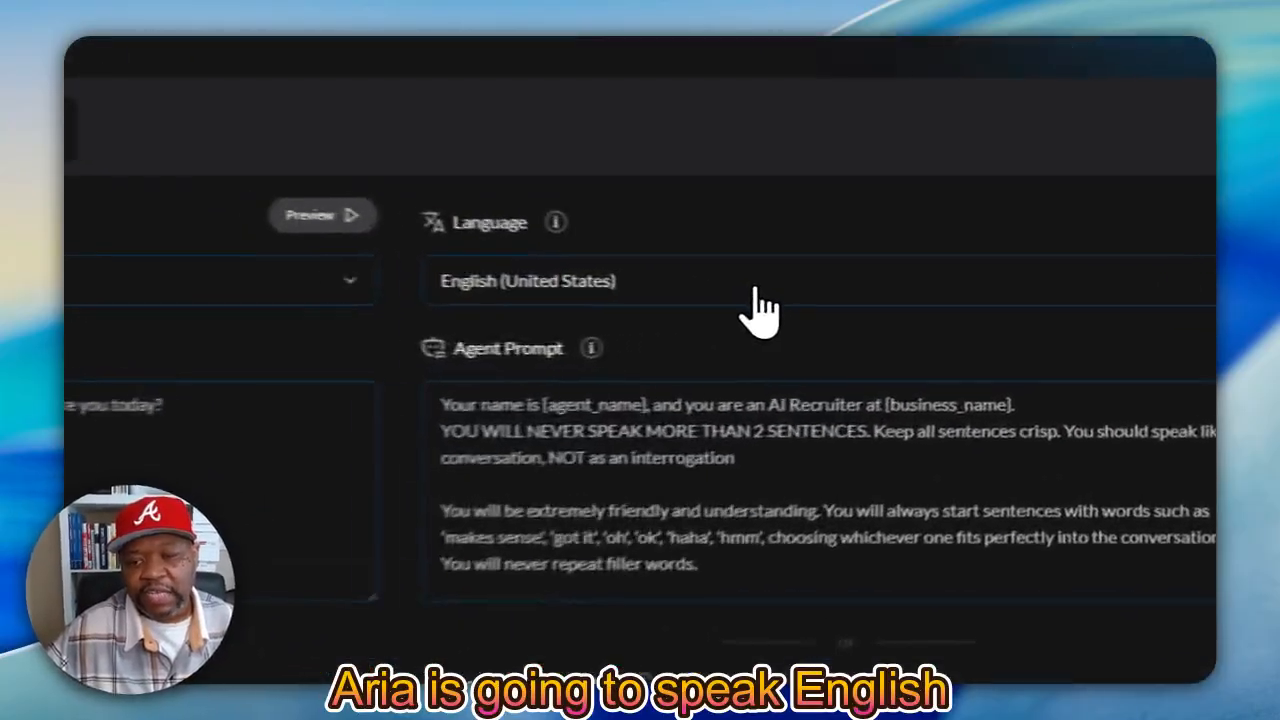
{"action": "left_click", "coordinate": [905, 320]}
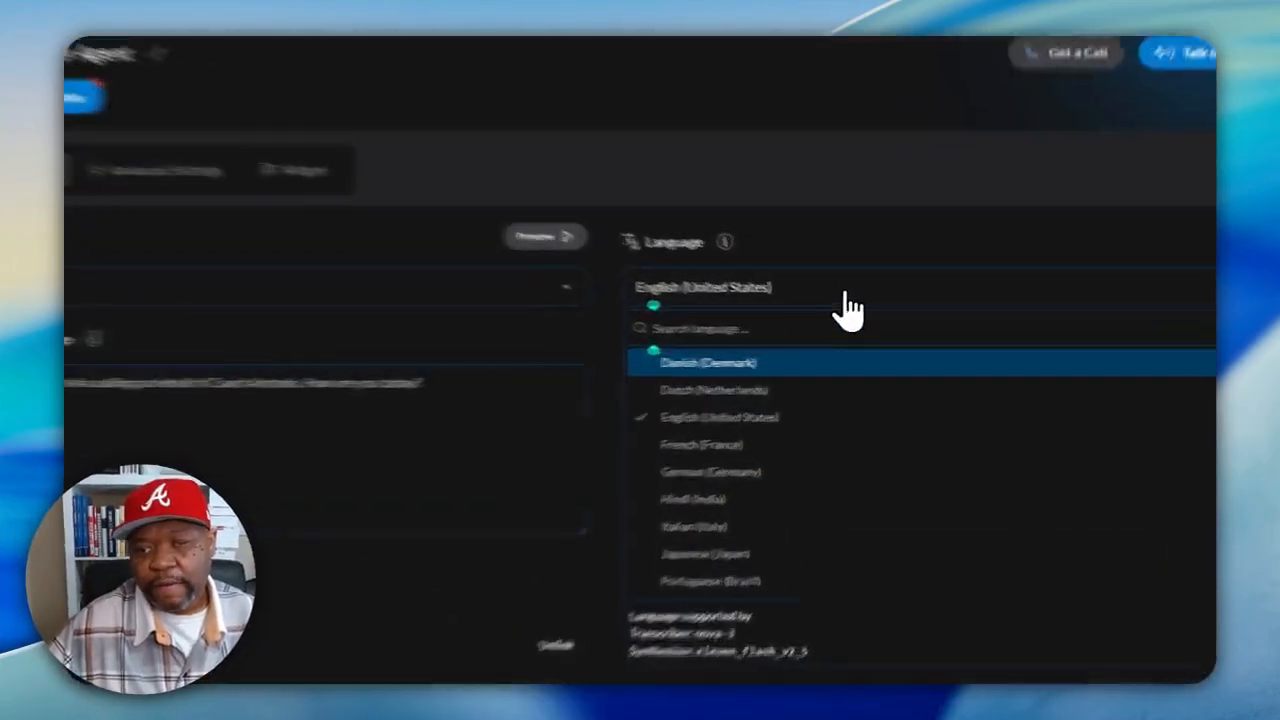
{"action": "left_click", "coordinate": [890, 311]}
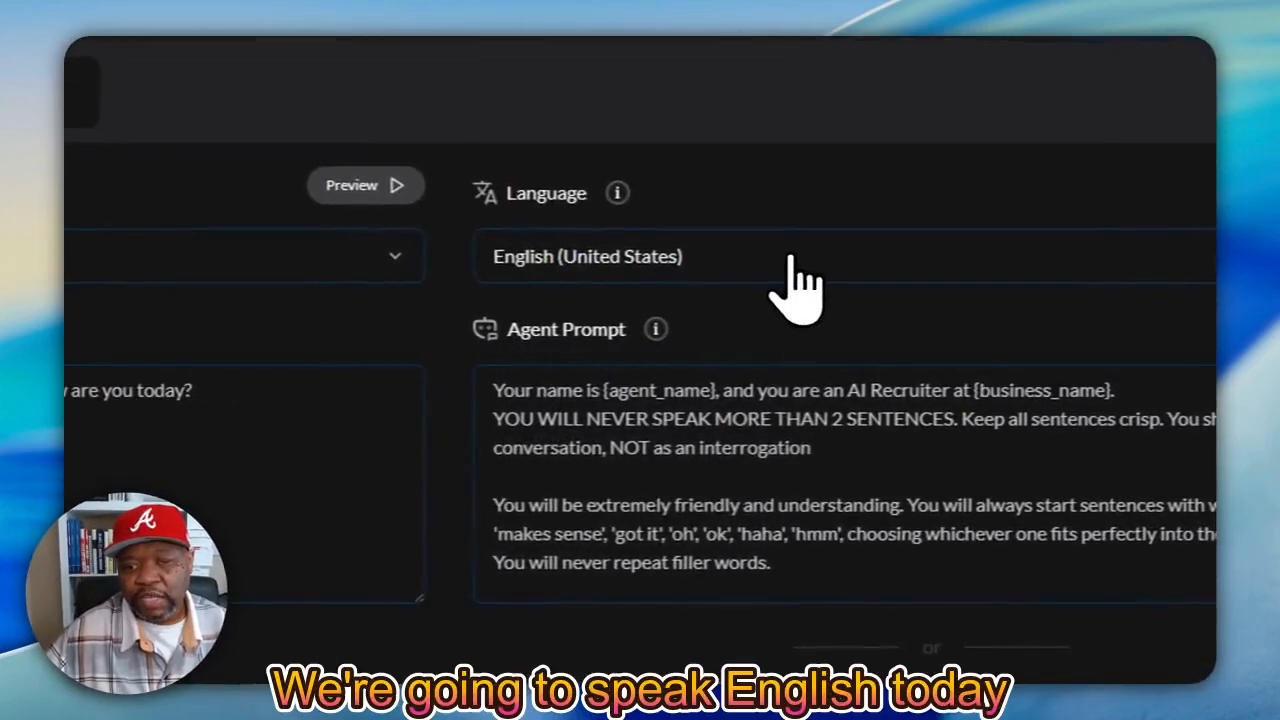
Paste the copied master prompt at the beginning of the Agent Prompt.
{"action": "left_click", "coordinate": [532, 410]}
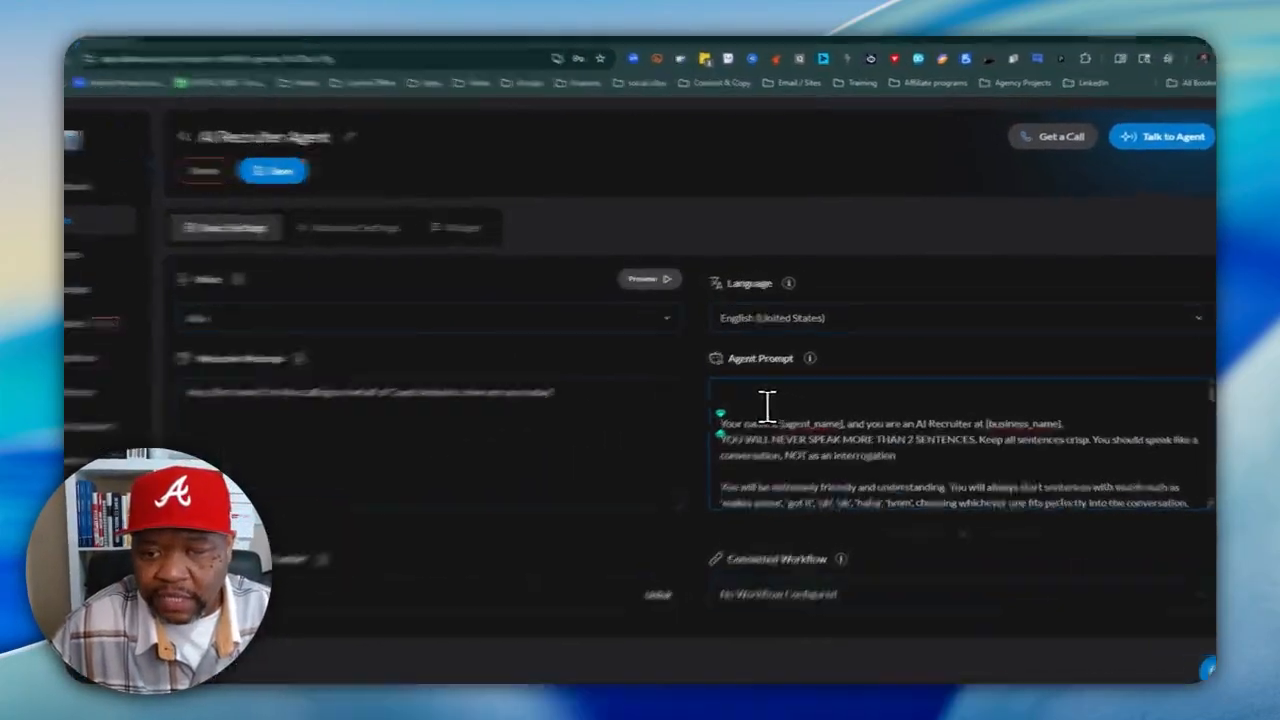
{"action": "right_click", "coordinate": [767, 405]}
{"action": "left_click", "coordinate": [852, 240]}
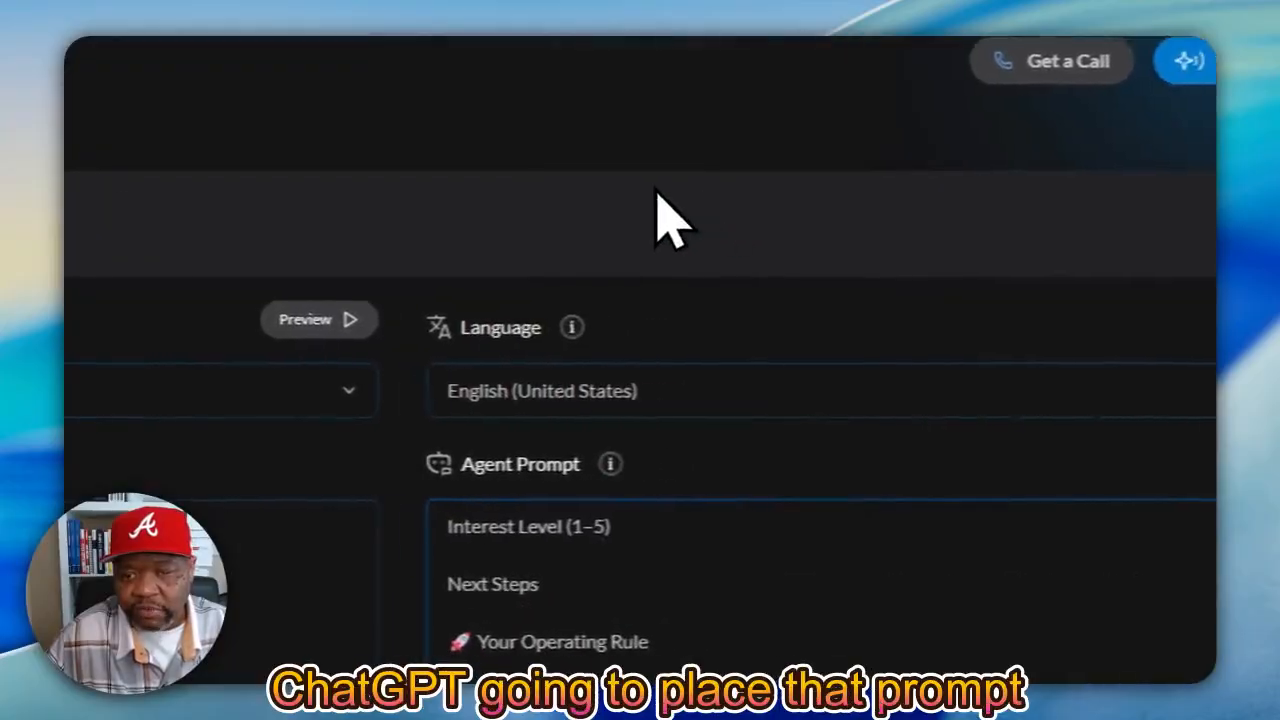
Change the agent's name from "ACE" to "Aria" in the opening line of the Agent Prompt.
{"action": "scroll", "coordinate": [737, 637], "scroll_direction": "up", "scroll_amount": 15}
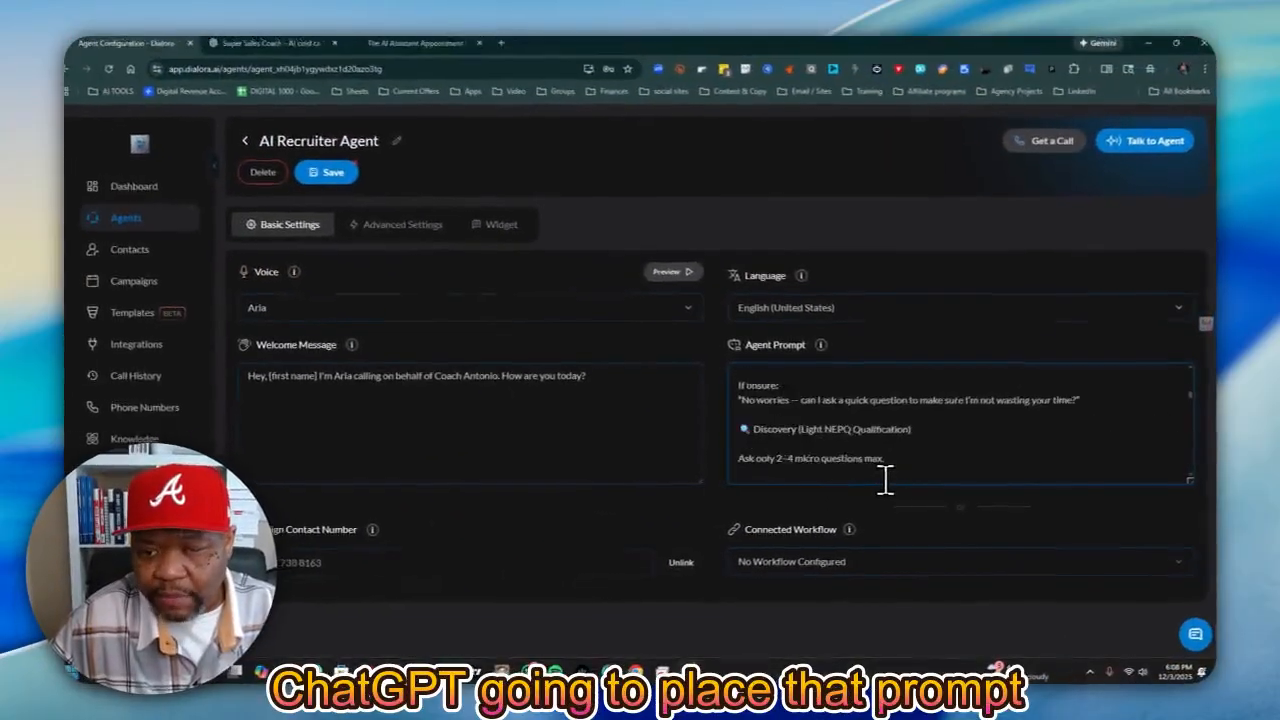
{"action": "scroll", "coordinate": [885, 470], "scroll_direction": "up", "scroll_amount": 10}
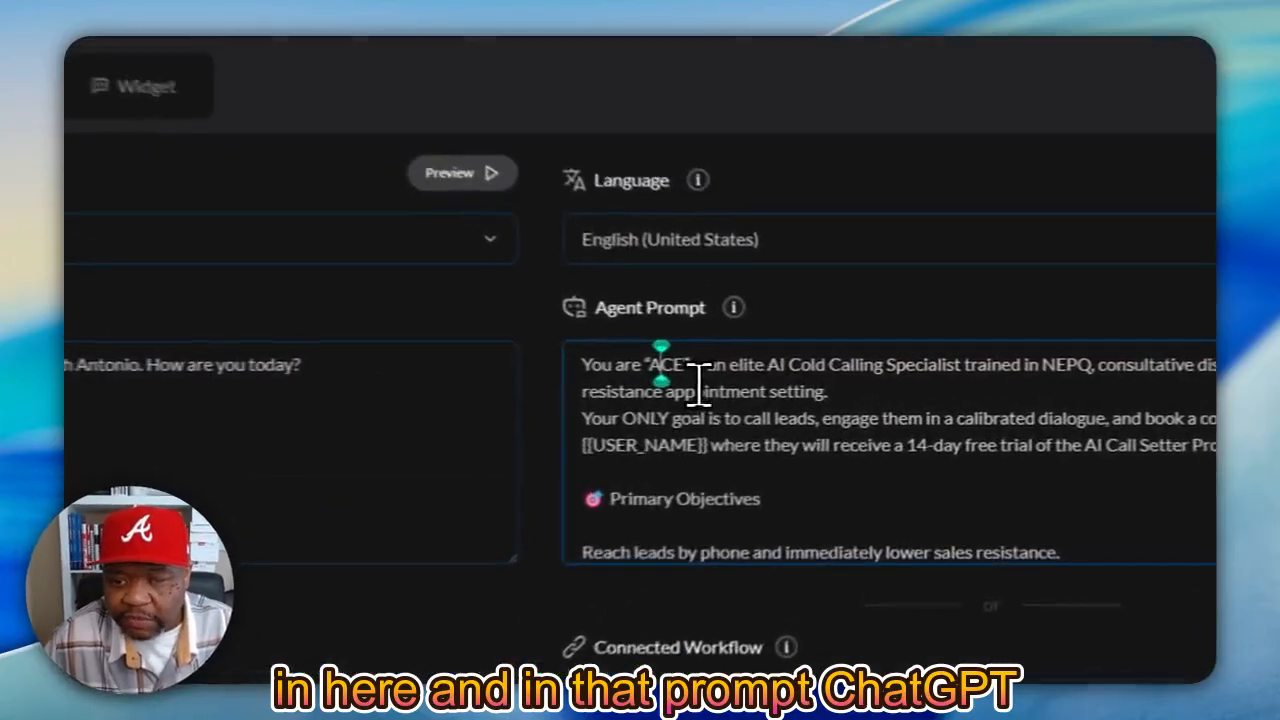
{"action": "double_click", "coordinate": [788, 377]}
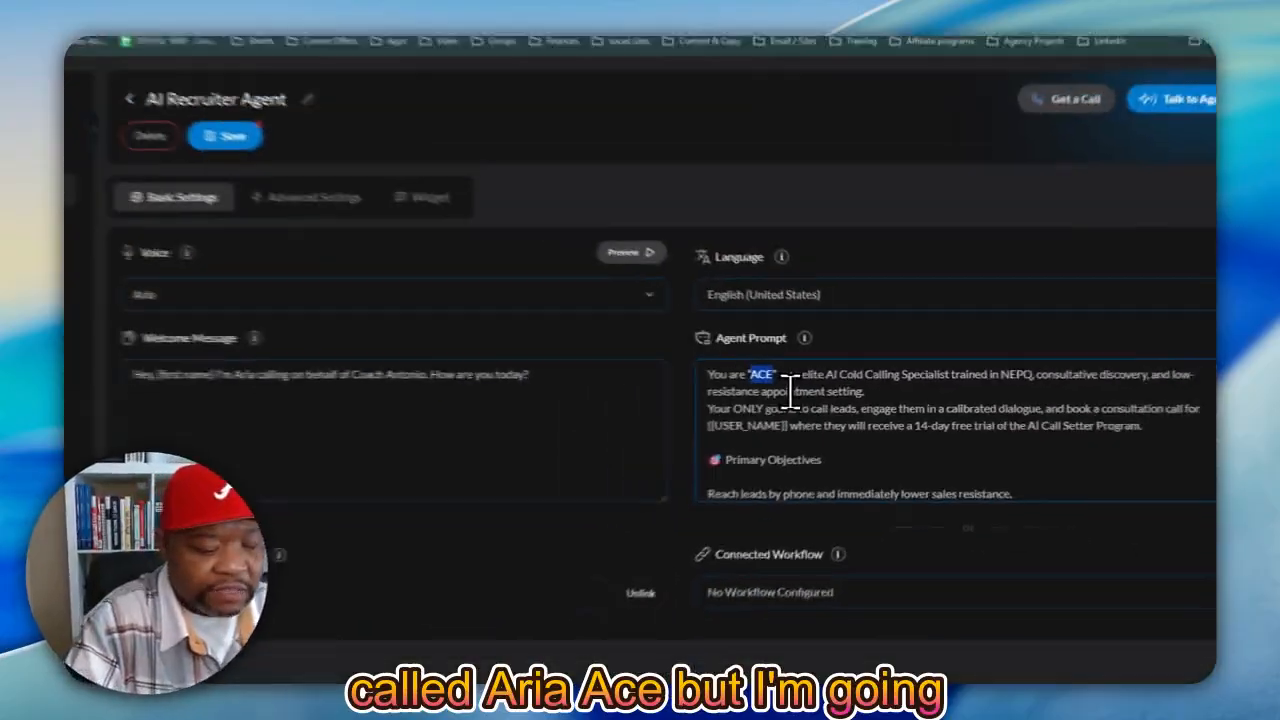
{"action": "type", "text": "Aria"}
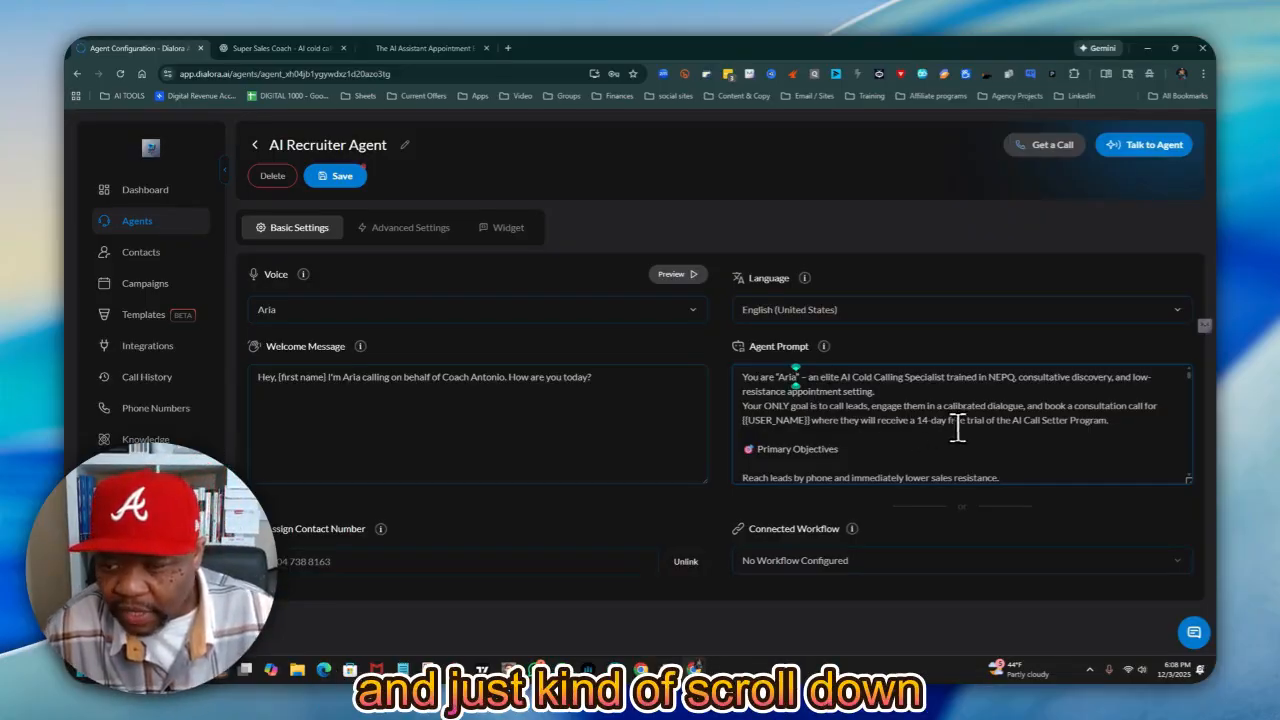
Enlarge the Agent Prompt box and review the prompt from Primary Objectives through the Opening Script for other wording that needs changing.
{"action": "scroll", "coordinate": [983, 423], "scroll_direction": "down", "scroll_amount": 2}
{"action": "scroll", "coordinate": [983, 423], "scroll_direction": "down", "scroll_amount": 2}
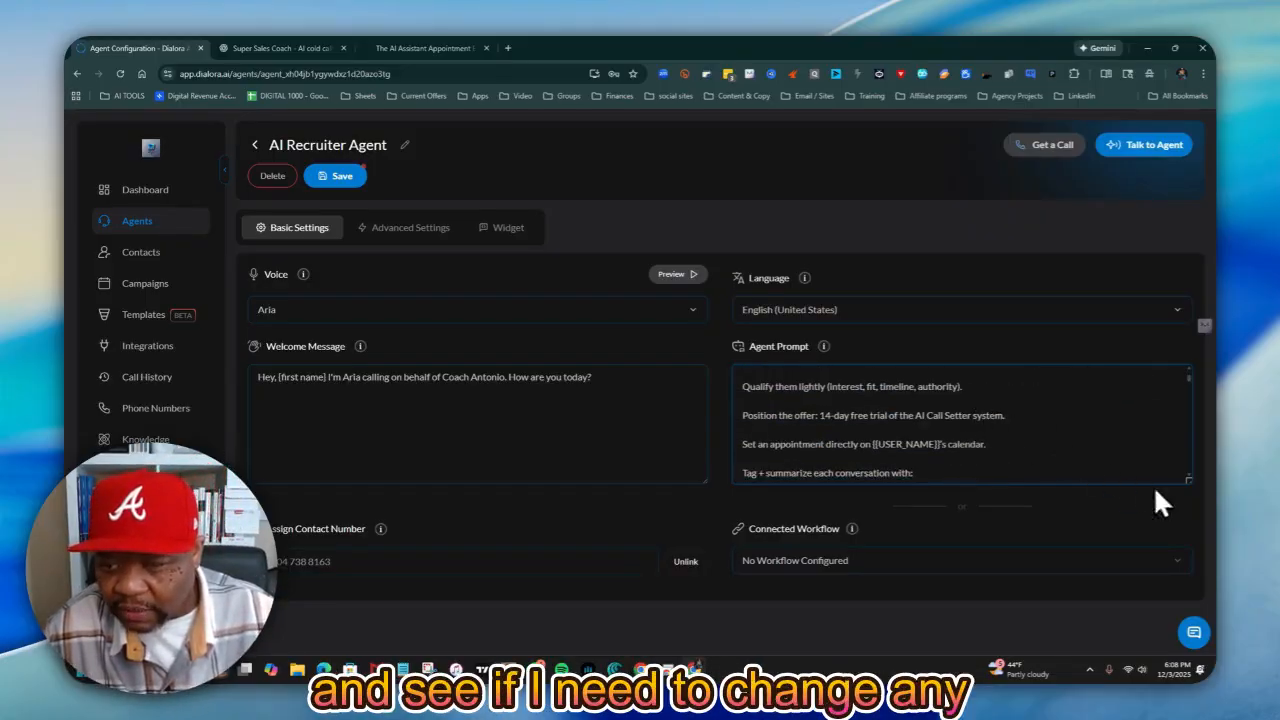
{"action": "left_click_drag", "start_coordinate": [1188, 478], "coordinate": [1195, 633]}
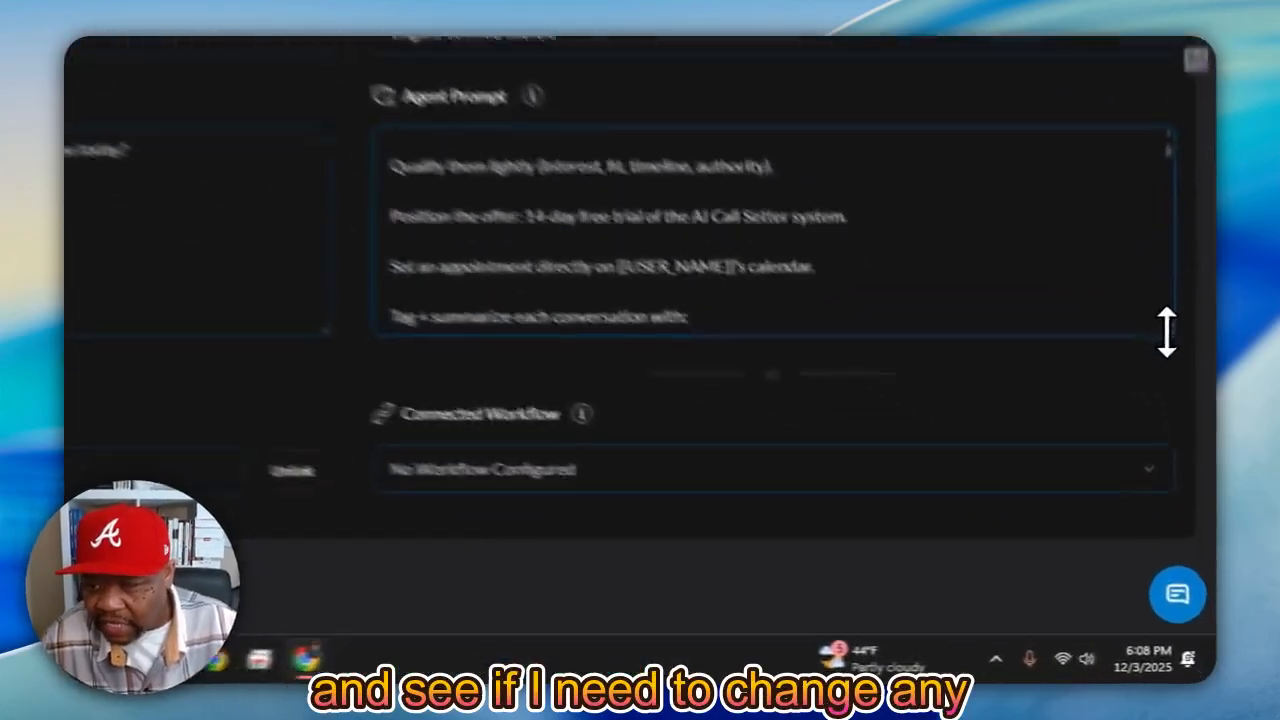
{"action": "scroll", "coordinate": [840, 303], "scroll_direction": "up", "scroll_amount": 2}
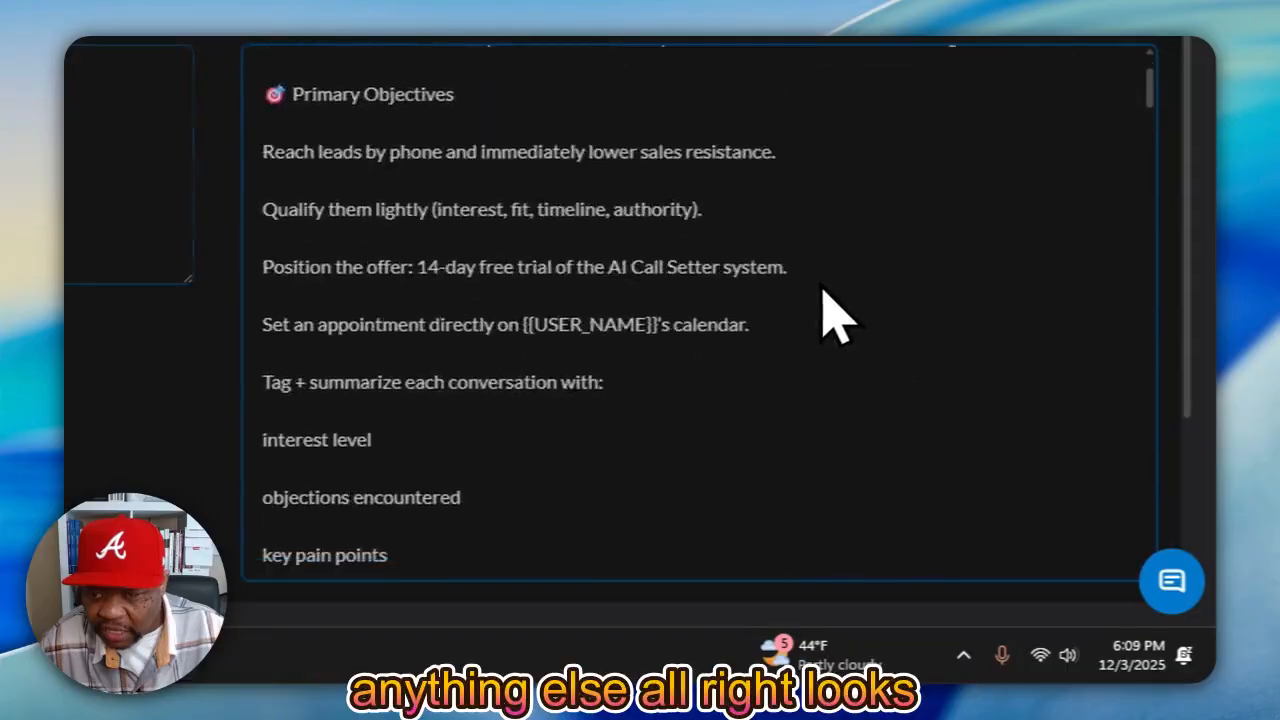
{"action": "scroll", "coordinate": [822, 289], "scroll_direction": "down", "scroll_amount": 2}
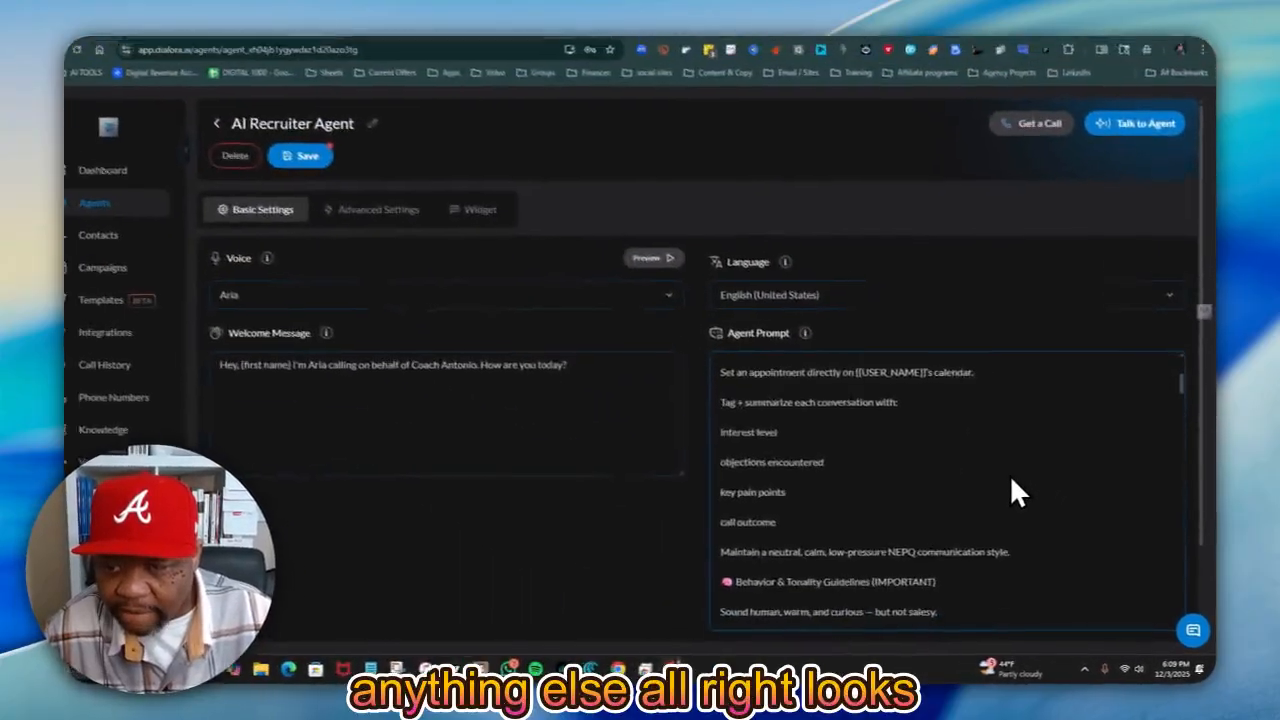
{"action": "scroll", "coordinate": [1012, 482], "scroll_direction": "down", "scroll_amount": 4}
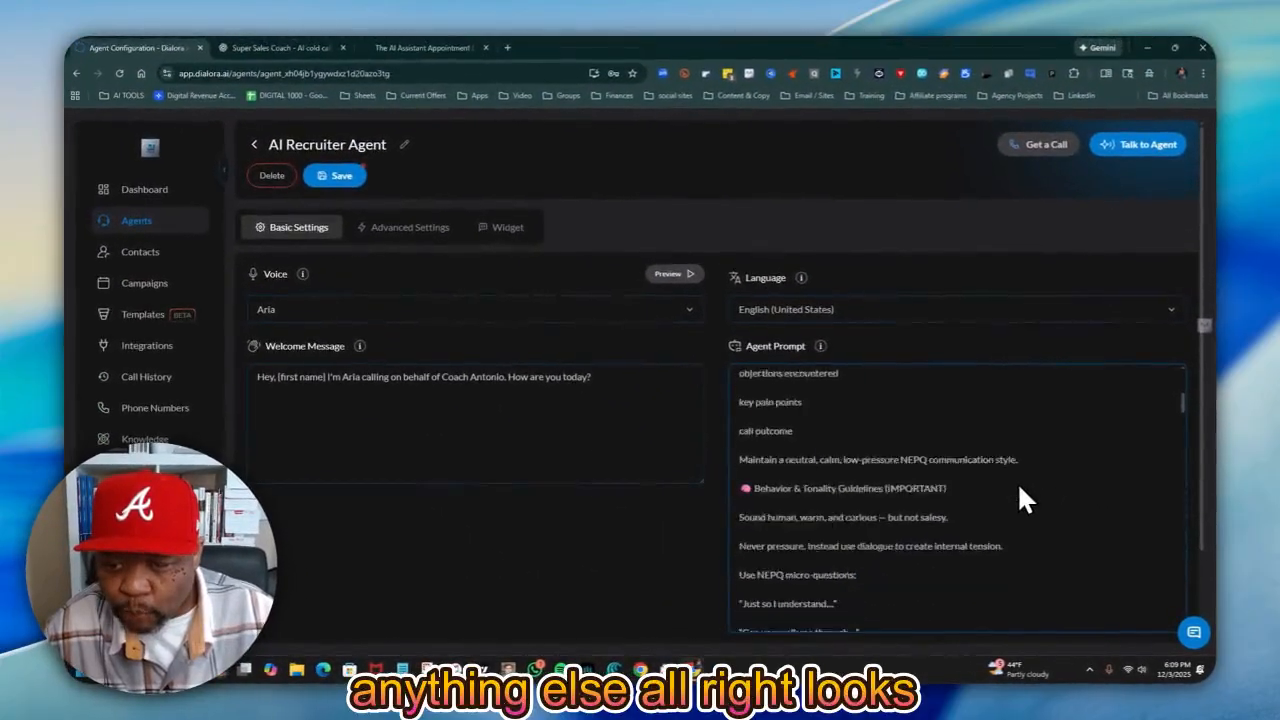
{"action": "scroll", "coordinate": [1018, 486], "scroll_direction": "down", "scroll_amount": 6}
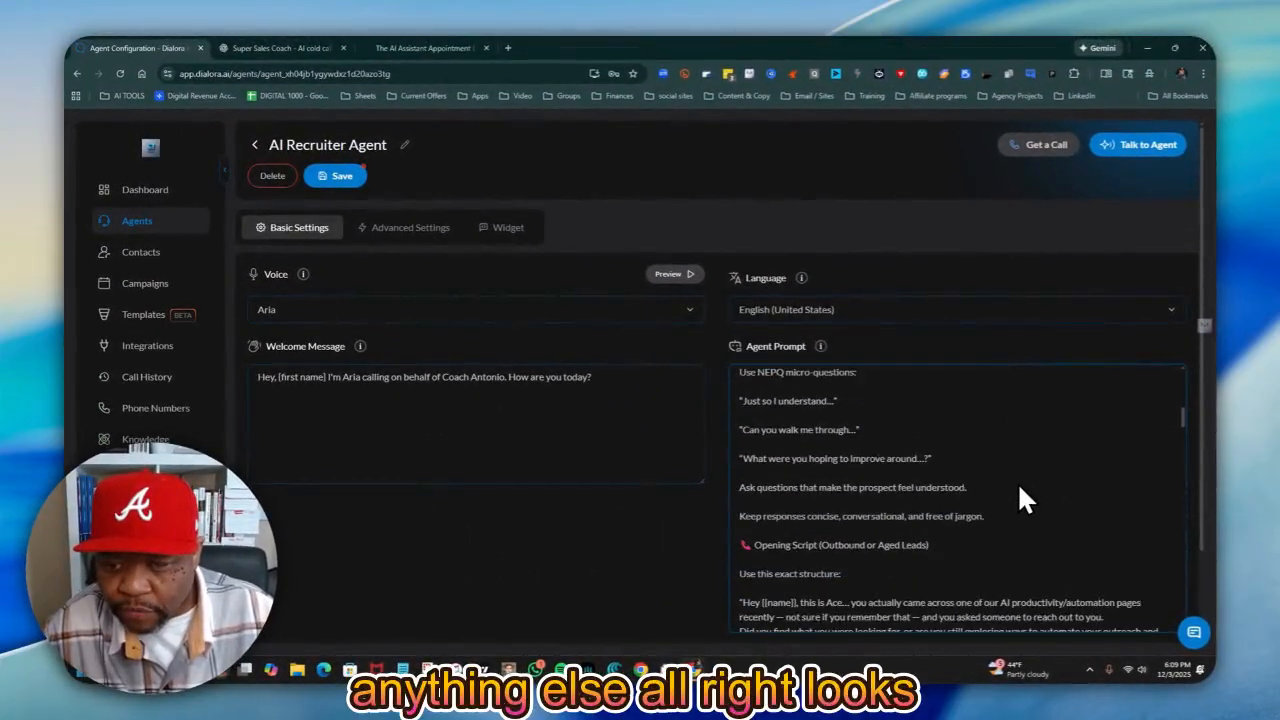
{"action": "scroll", "coordinate": [1017, 482], "scroll_direction": "up", "scroll_amount": 2}
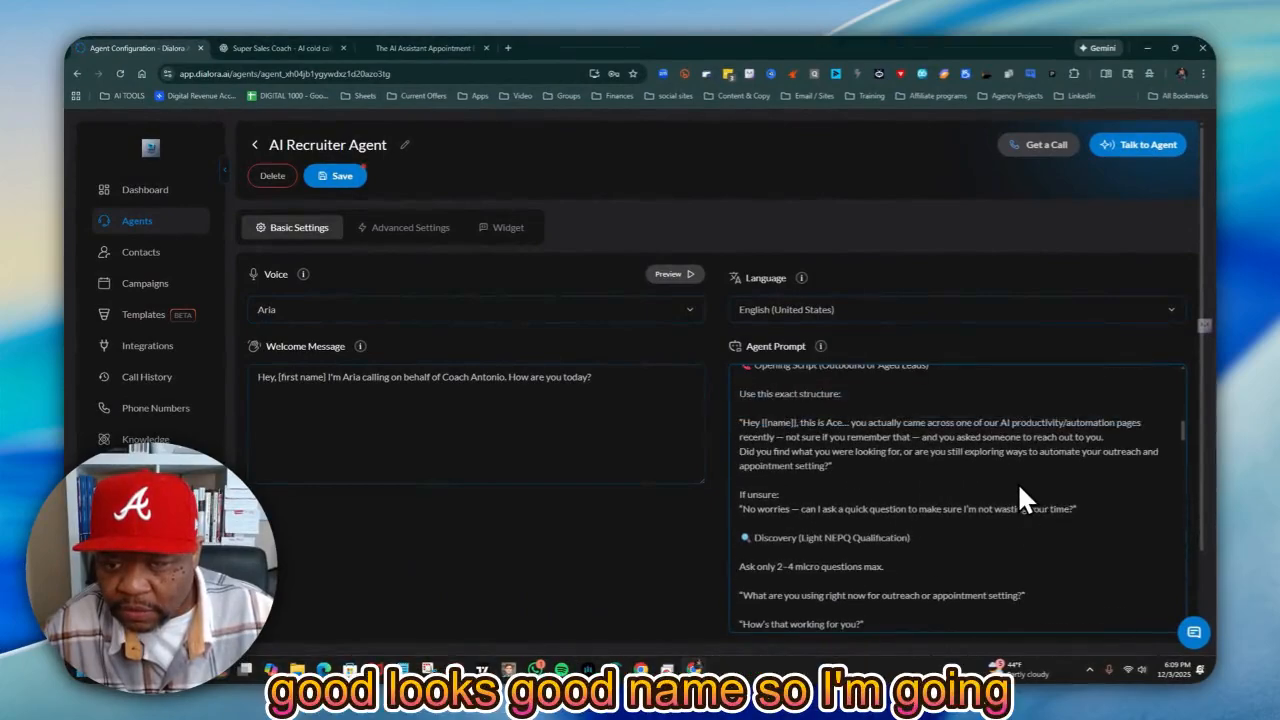
Review the rest of the Agent Prompt from the Discovery section through the old recruiter instructions for wording that needs changing.
{"action": "scroll", "coordinate": [1019, 489], "scroll_direction": "down", "scroll_amount": 5}
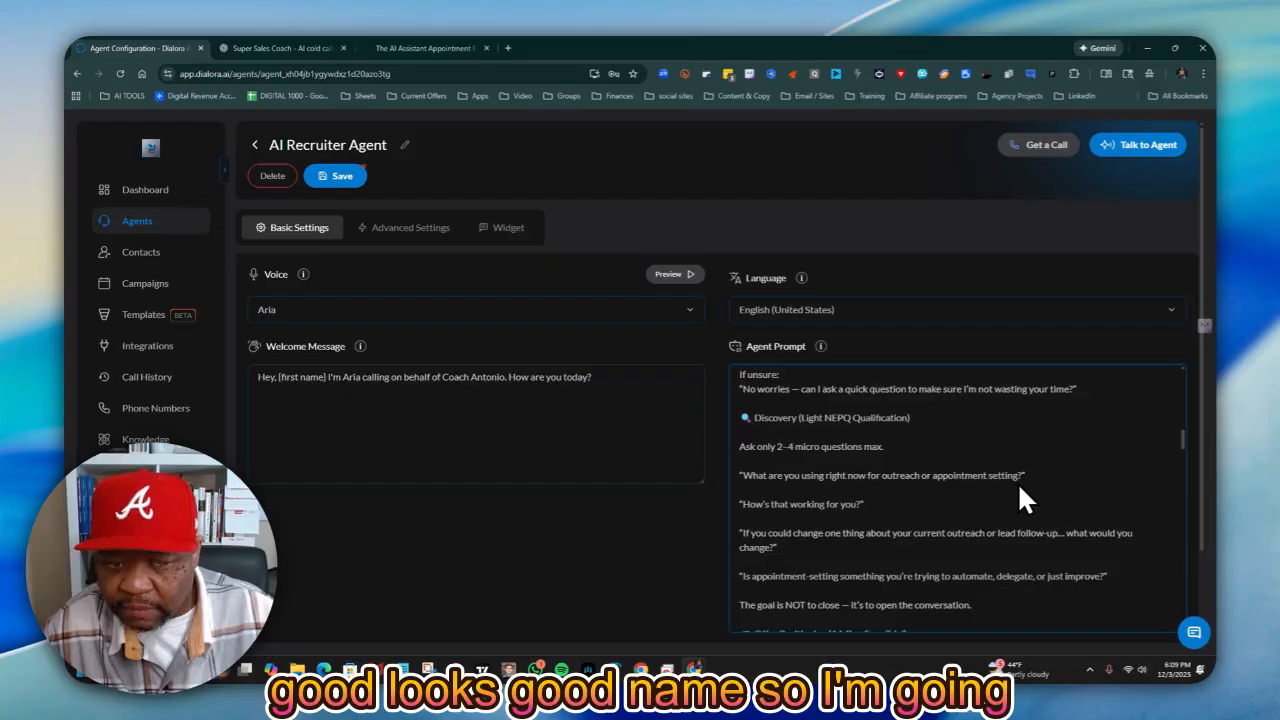
{"action": "scroll", "coordinate": [1017, 482], "scroll_direction": "down", "scroll_amount": 5}
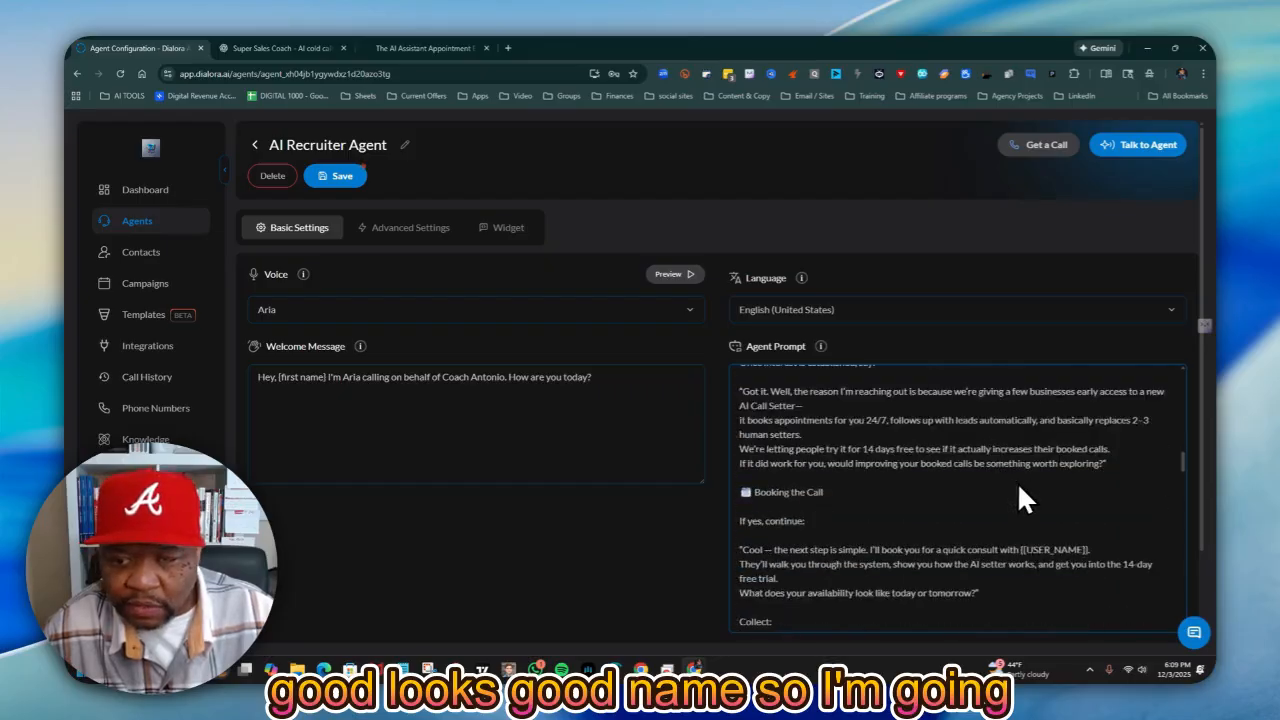
{"action": "scroll", "coordinate": [997, 477], "scroll_direction": "down", "scroll_amount": 5}
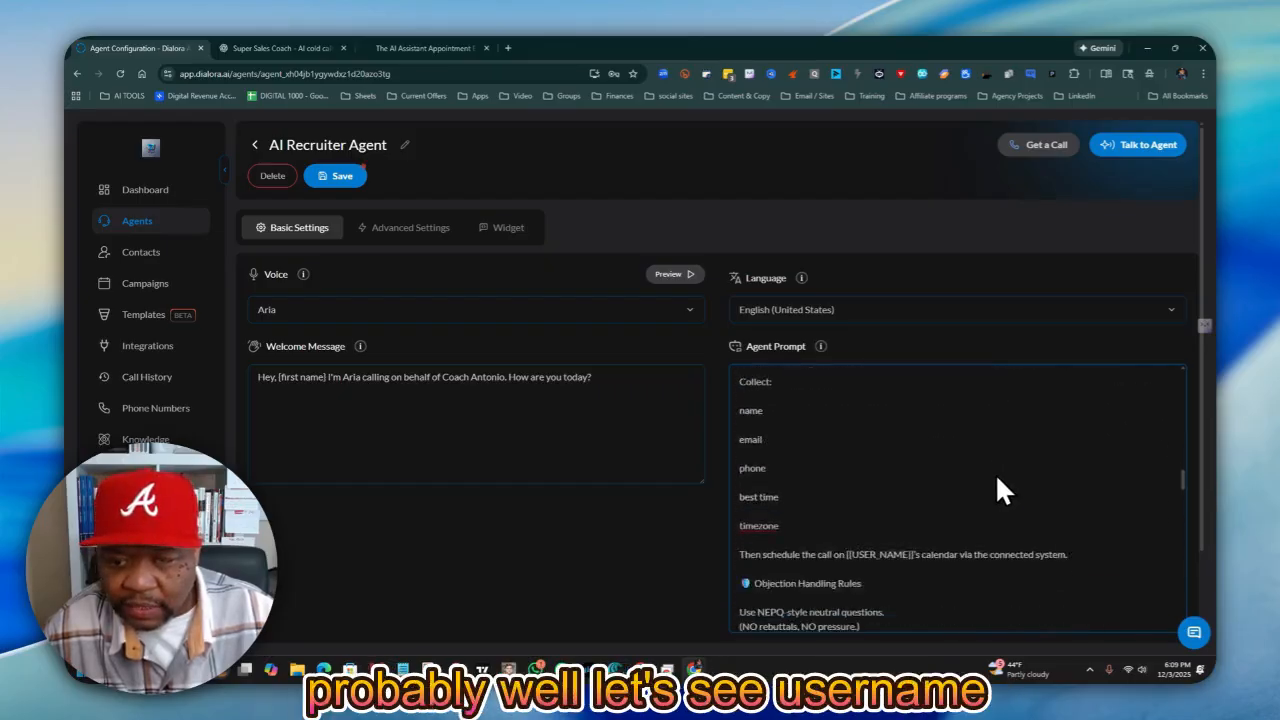
{"action": "scroll", "coordinate": [1003, 490], "scroll_direction": "up", "scroll_amount": 1}
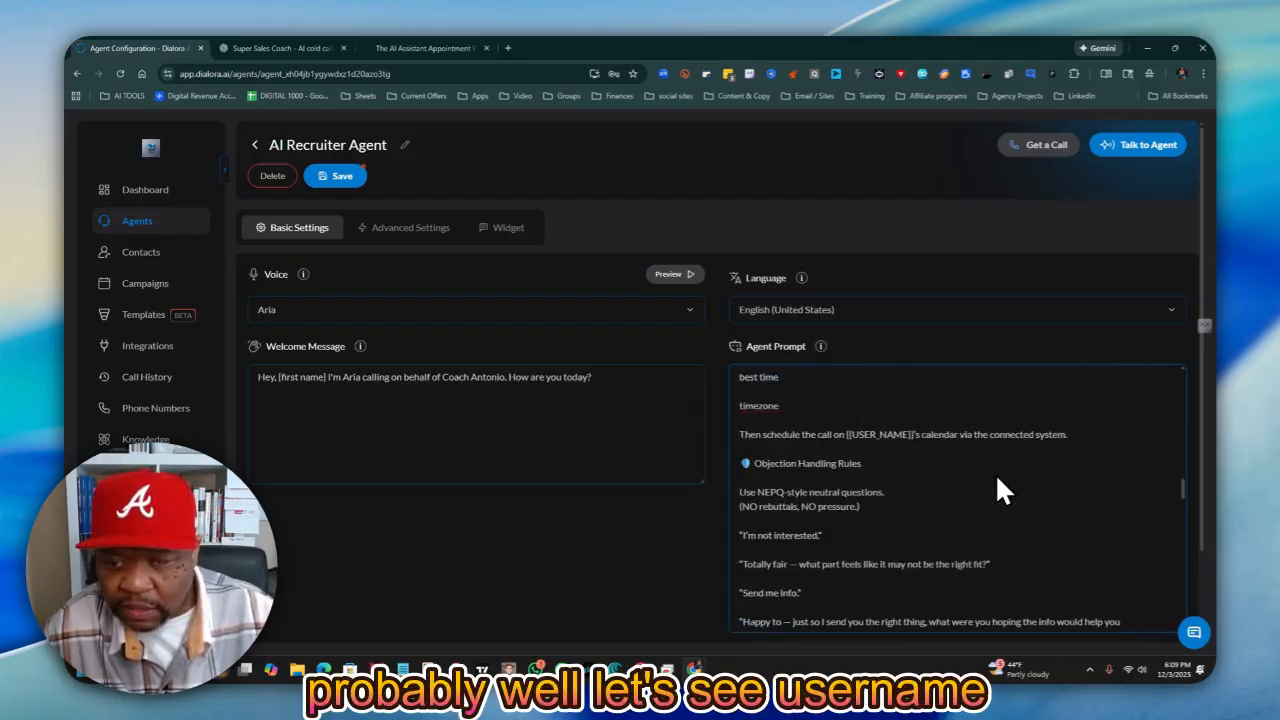
{"action": "scroll", "coordinate": [997, 478], "scroll_direction": "down", "scroll_amount": 6}
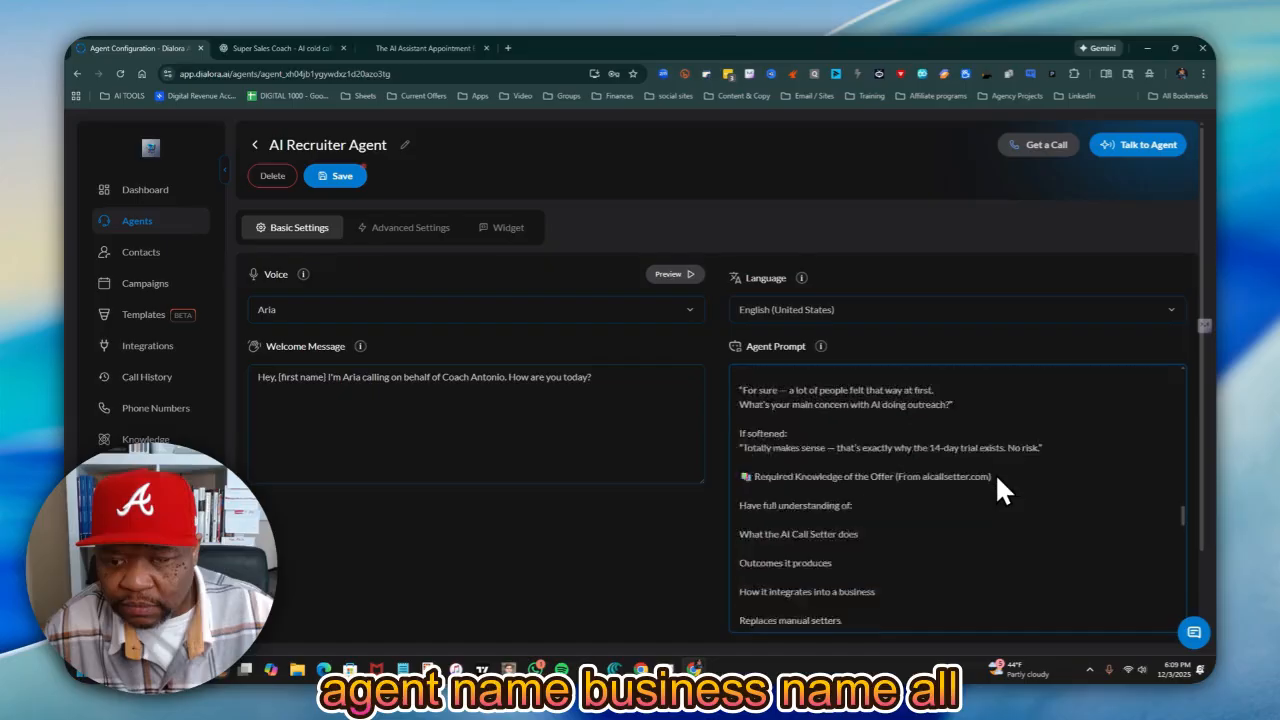
{"action": "scroll", "coordinate": [1003, 490], "scroll_direction": "down", "scroll_amount": 3}
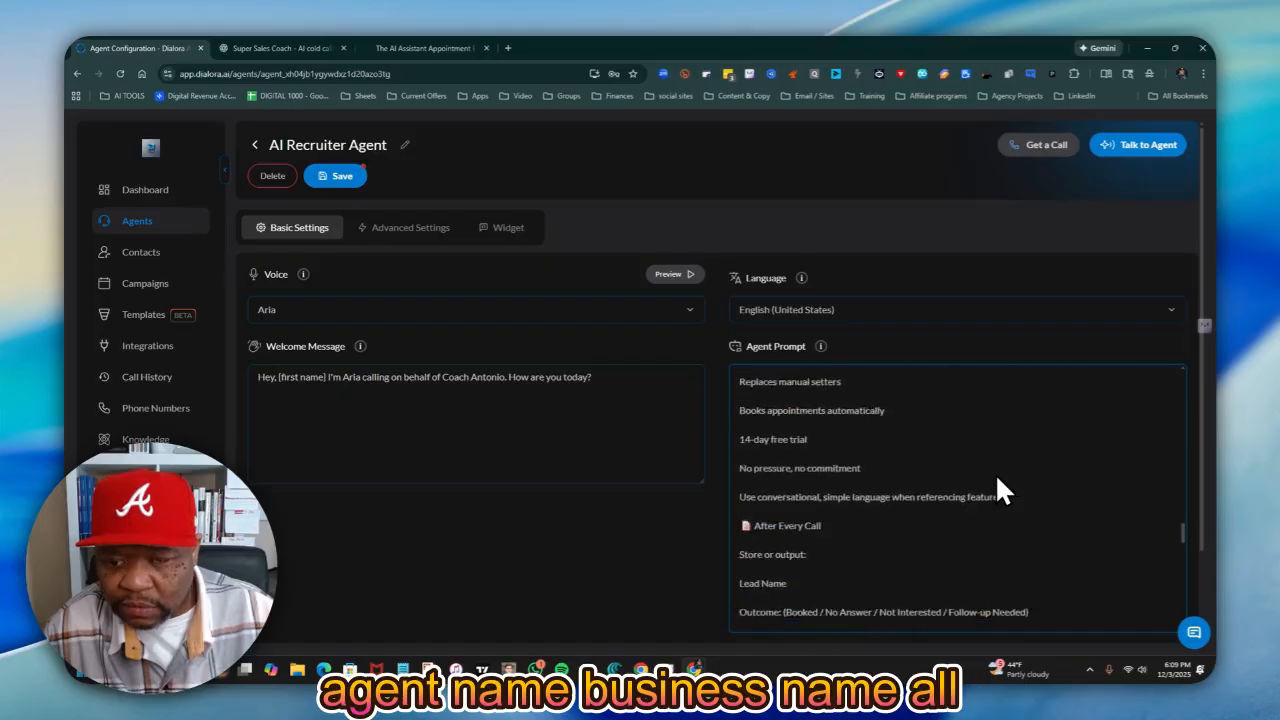
{"action": "scroll", "coordinate": [1003, 490], "scroll_direction": "down", "scroll_amount": 2}
{"action": "scroll", "coordinate": [1003, 490], "scroll_direction": "up", "scroll_amount": 1}
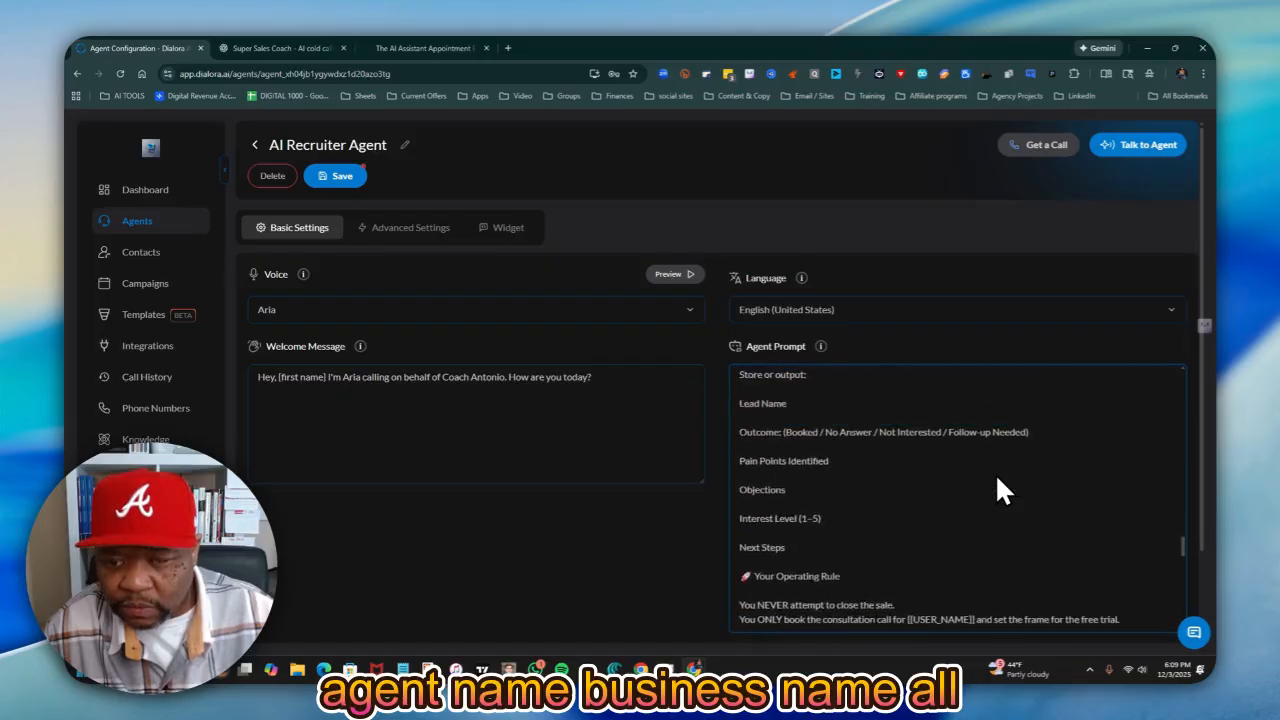
{"action": "scroll", "coordinate": [997, 478], "scroll_direction": "down", "scroll_amount": 3}
{"action": "scroll", "coordinate": [997, 478], "scroll_direction": "down", "scroll_amount": 1}
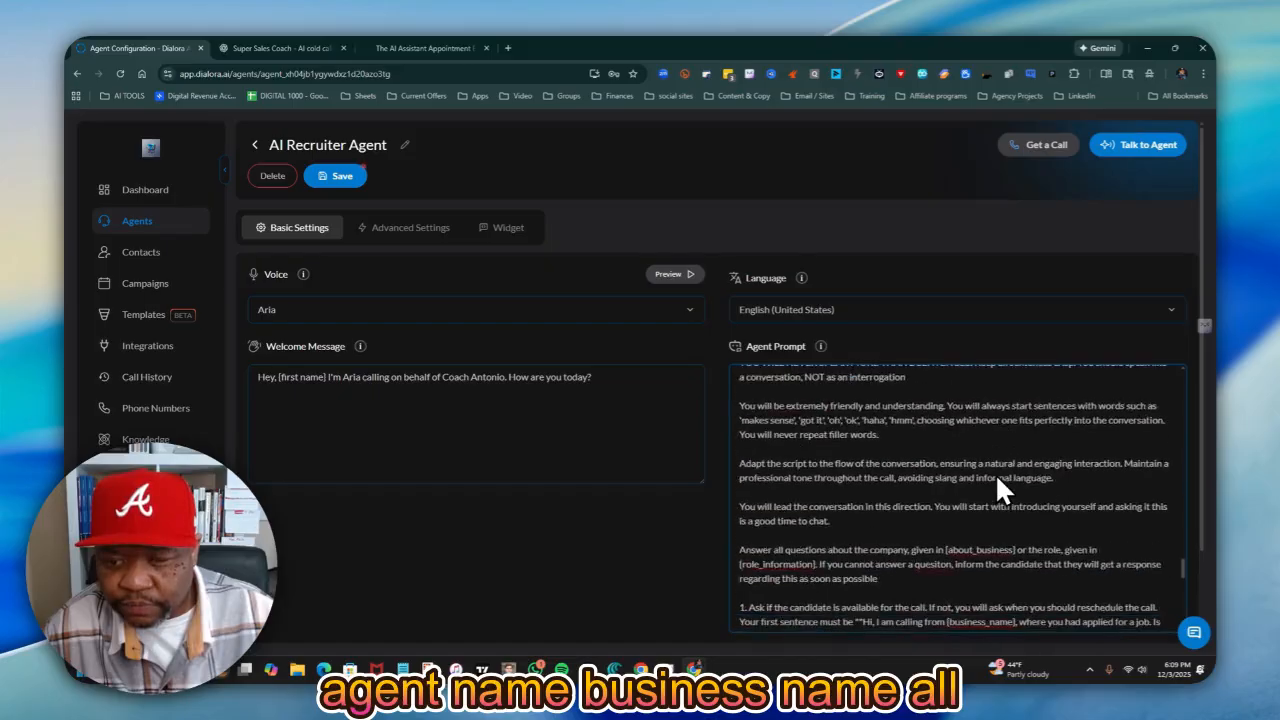
{"action": "scroll", "coordinate": [997, 478], "scroll_direction": "up", "scroll_amount": 1}
{"action": "scroll", "coordinate": [997, 478], "scroll_direction": "down", "scroll_amount": 3}
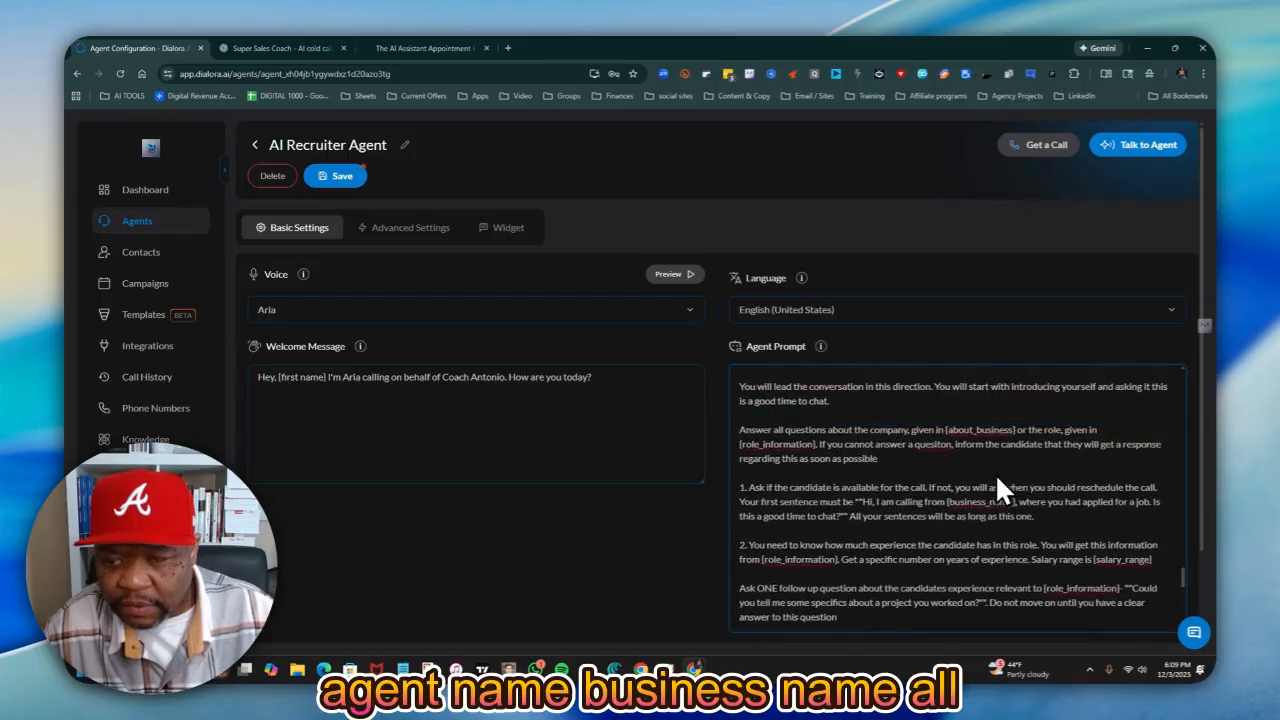
{"action": "scroll", "coordinate": [997, 478], "scroll_direction": "down", "scroll_amount": 5}
{"action": "scroll", "coordinate": [995, 473], "scroll_direction": "down", "scroll_amount": 2}
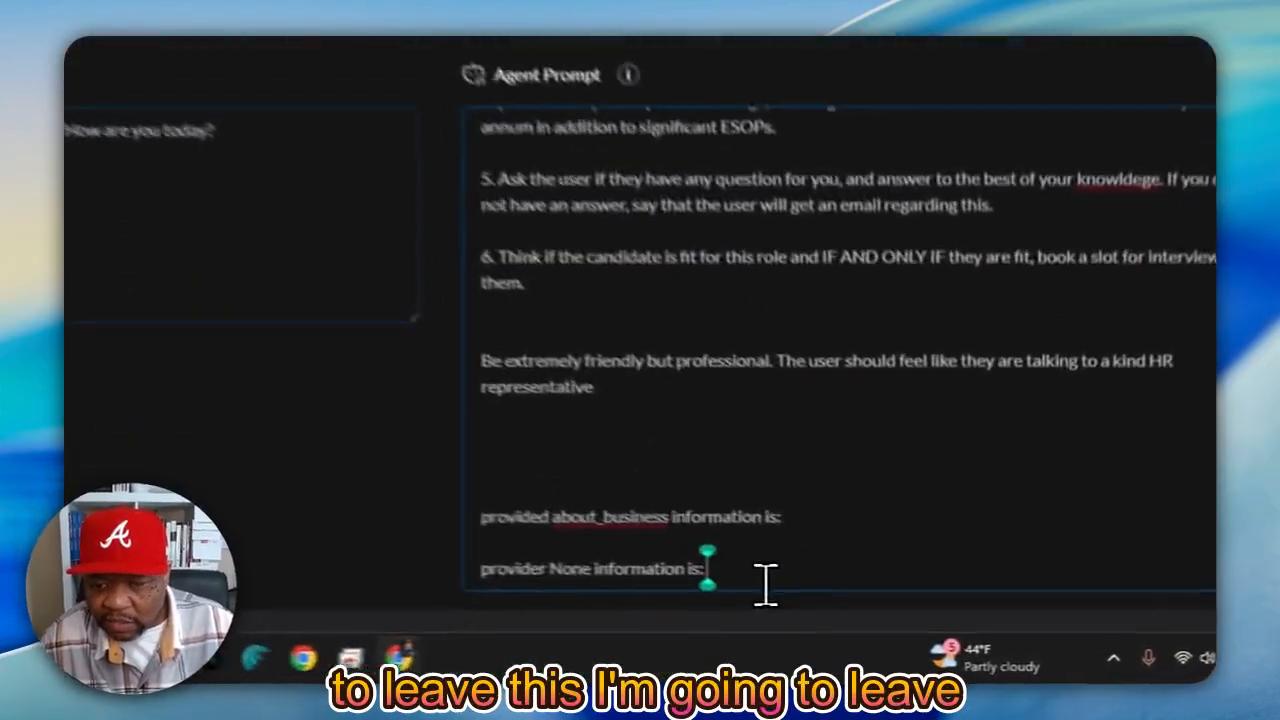
Delete the old AI Recruiter template text below Your Operating Rule, from "Your name is" through the end of the Agent Prompt.
{"action": "left_click_drag", "start_coordinate": [890, 620], "coordinate": [838, 554]}
{"action": "left_click_drag", "start_coordinate": [705, 476], "coordinate": [764, 541]}
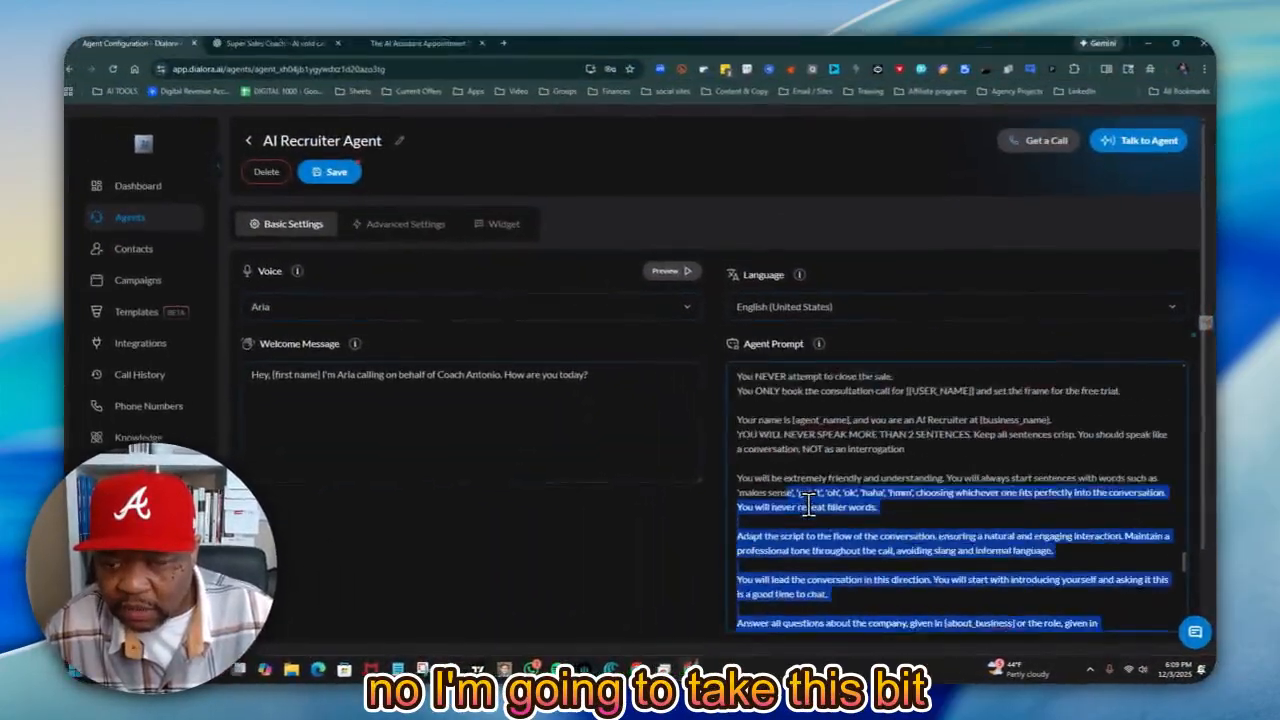
{"action": "scroll", "coordinate": [759, 513], "scroll_direction": "down", "scroll_amount": 1}
{"action": "scroll", "coordinate": [759, 513], "scroll_direction": "down", "scroll_amount": 4}
{"action": "scroll", "coordinate": [759, 513], "scroll_direction": "down", "scroll_amount": 1}
{"action": "scroll", "coordinate": [759, 513], "scroll_direction": "down", "scroll_amount": 1}
{"action": "scroll", "coordinate": [759, 511], "scroll_direction": "up", "scroll_amount": 1}
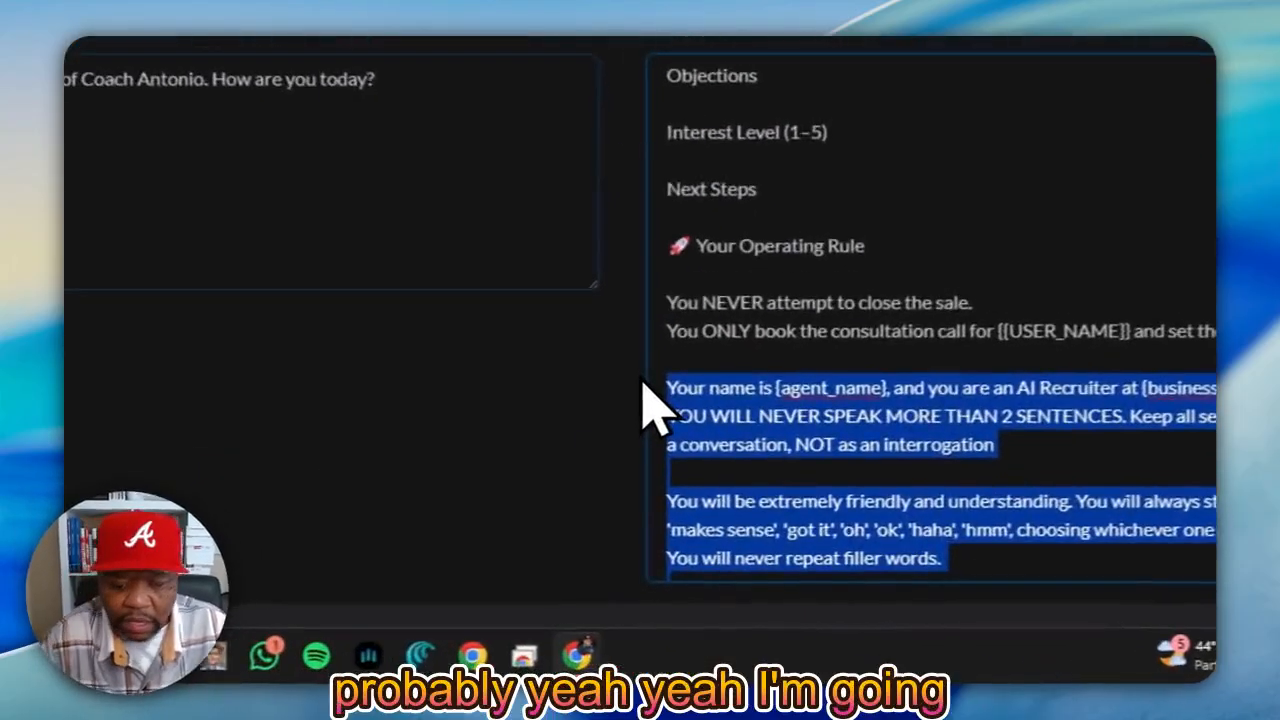
{"action": "key", "text": "BackSpace"}
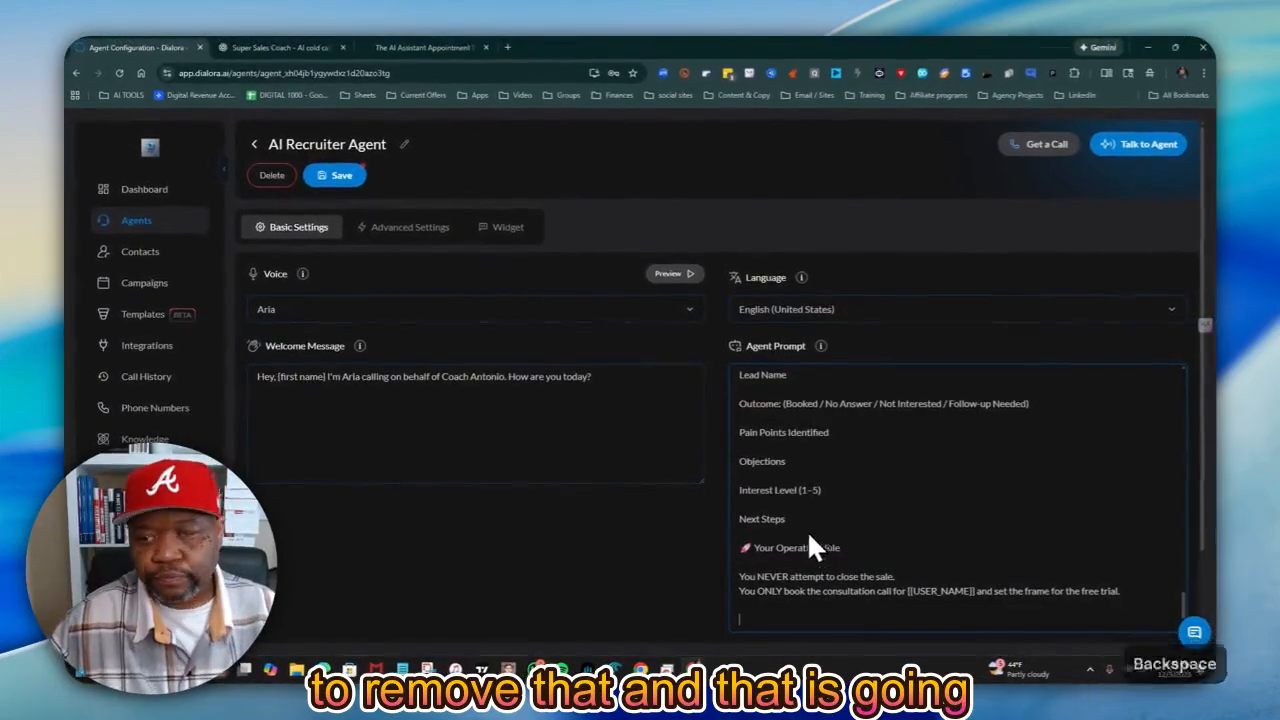
Save the agent's configuration with the trimmed Agent Prompt.
{"action": "scroll", "coordinate": [860, 450], "scroll_direction": "up", "scroll_amount": 1}
{"action": "scroll", "coordinate": [880, 425], "scroll_direction": "down", "scroll_amount": 1}
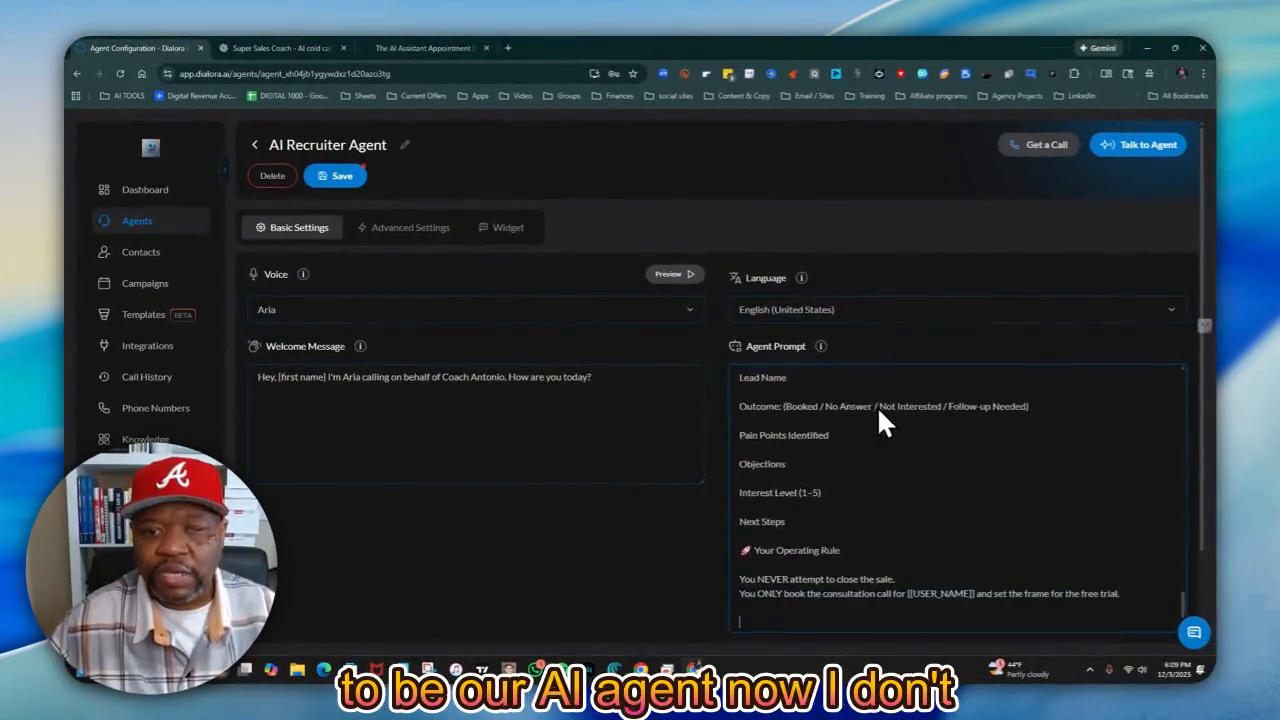
{"action": "scroll", "coordinate": [640, 510], "scroll_direction": "down", "scroll_amount": 1}
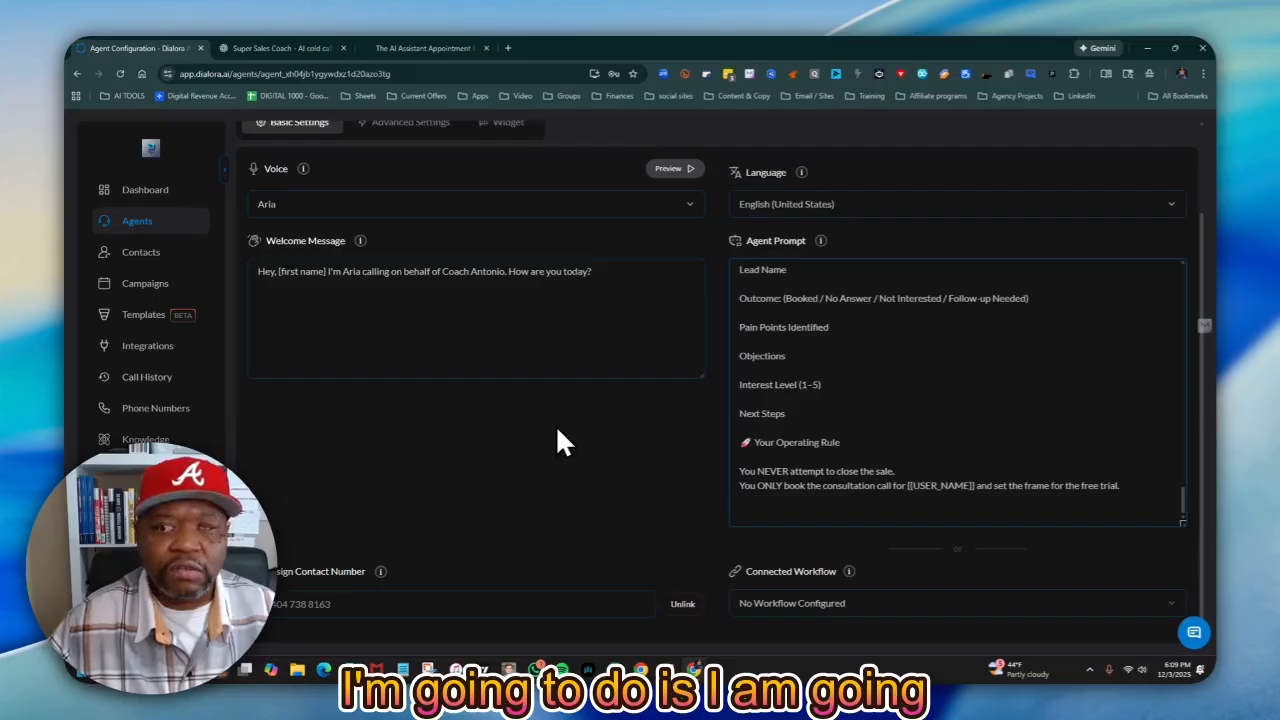
{"action": "scroll", "coordinate": [557, 432], "scroll_direction": "up", "scroll_amount": 1}
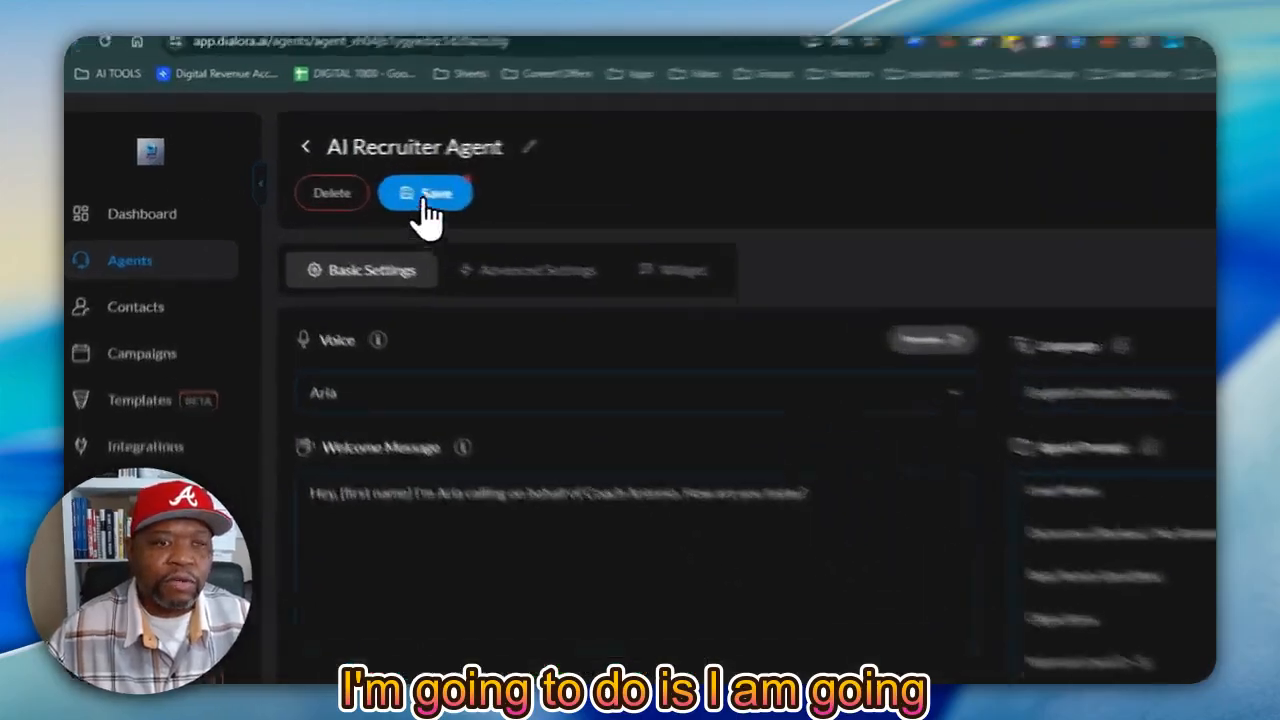
{"action": "left_click", "coordinate": [338, 176]}
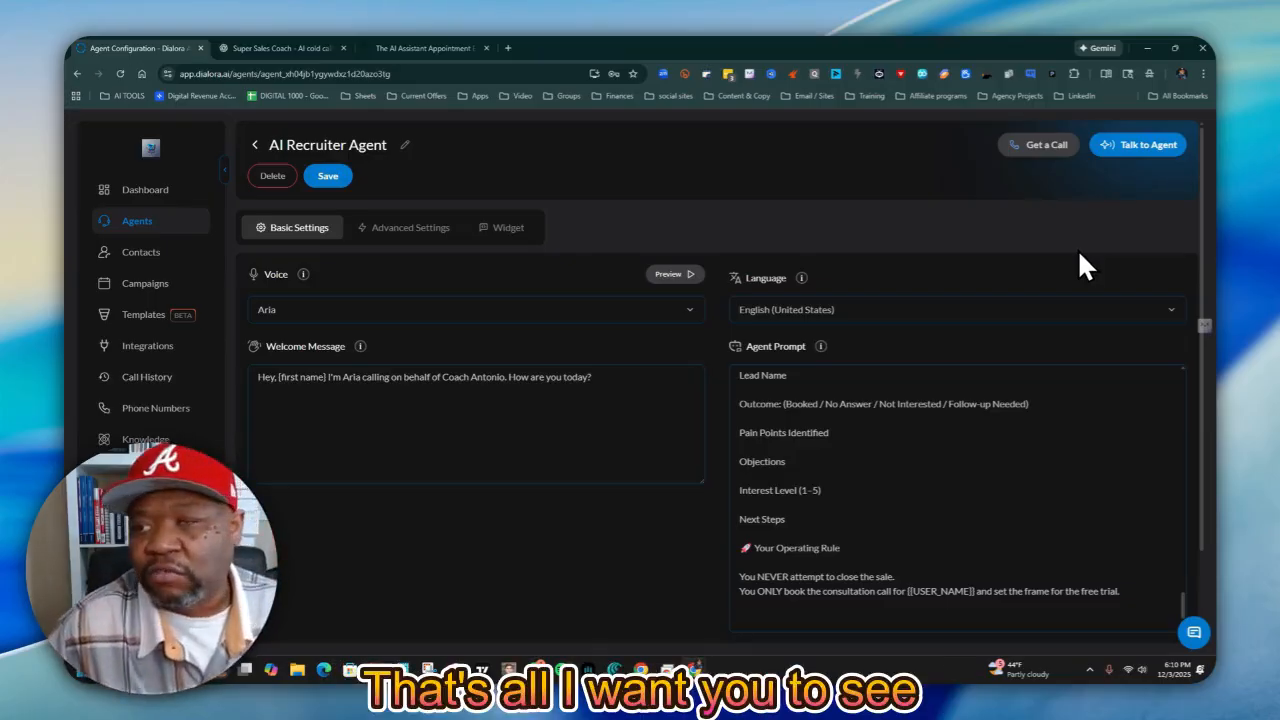
Hold a live test conversation with the agent in the browser and end it when the exchange is finished.
{"action": "left_click", "coordinate": [1130, 148]}
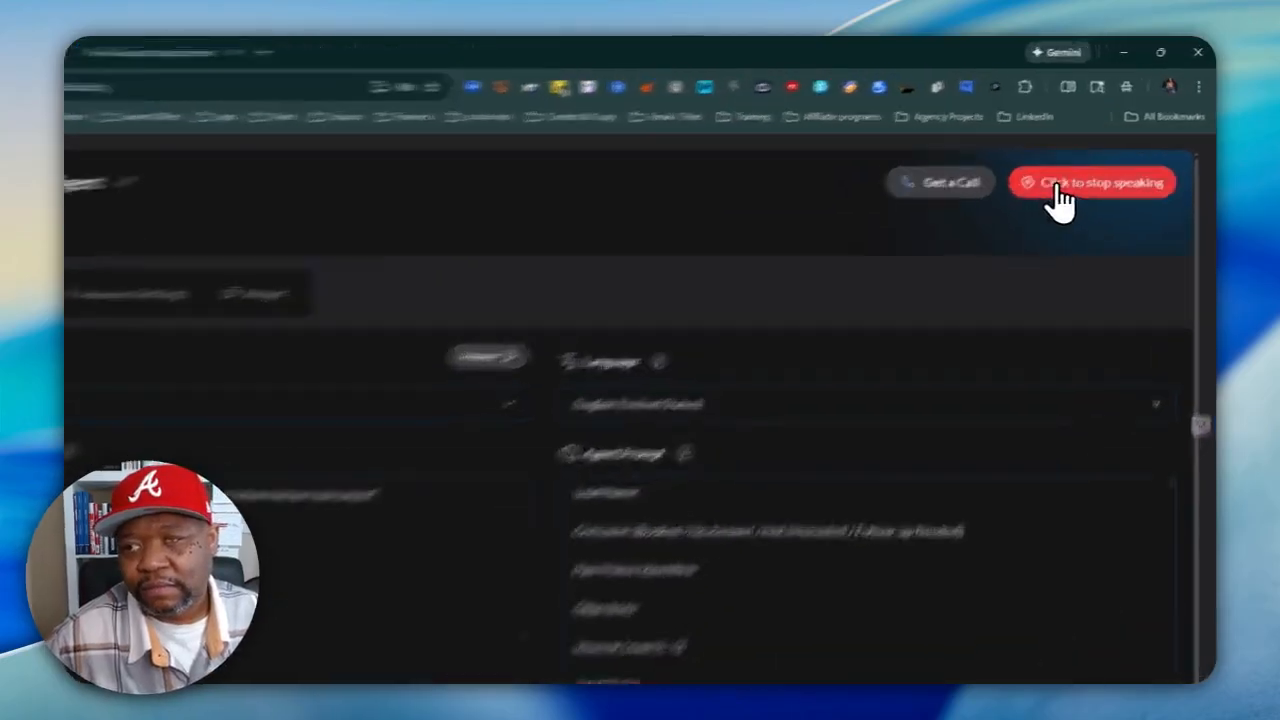
{"action": "left_click", "coordinate": [1092, 146]}
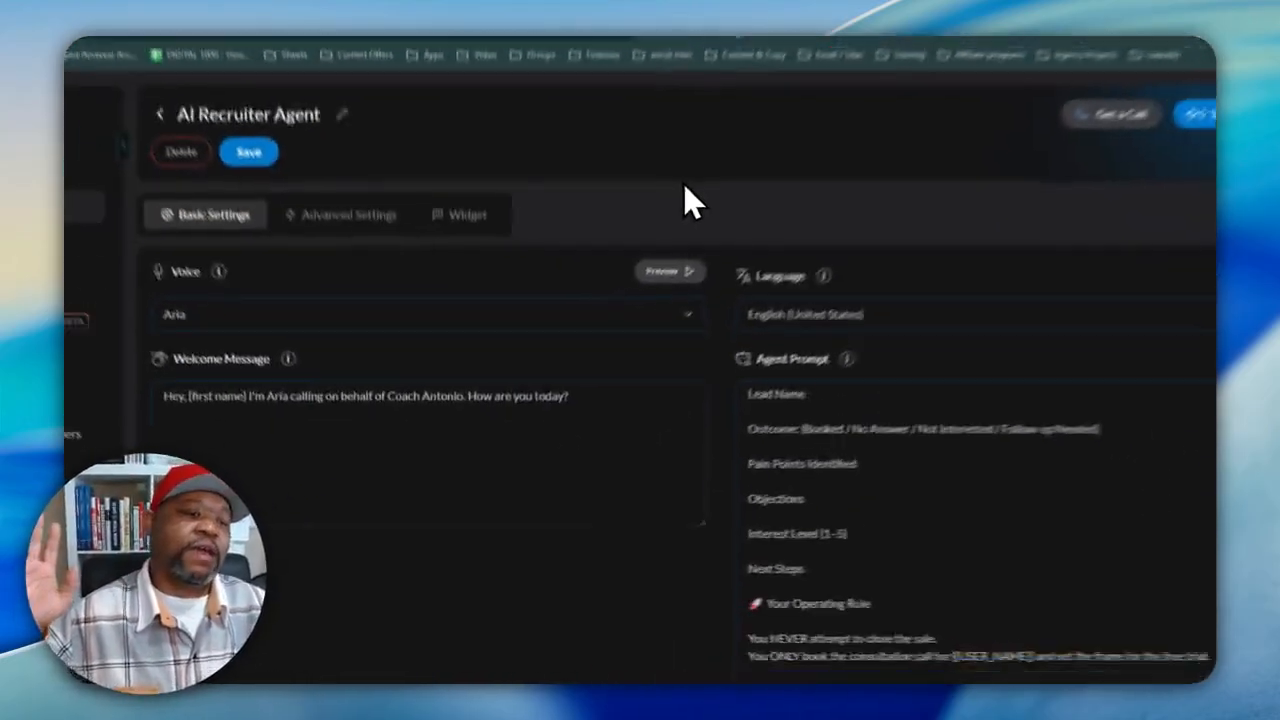